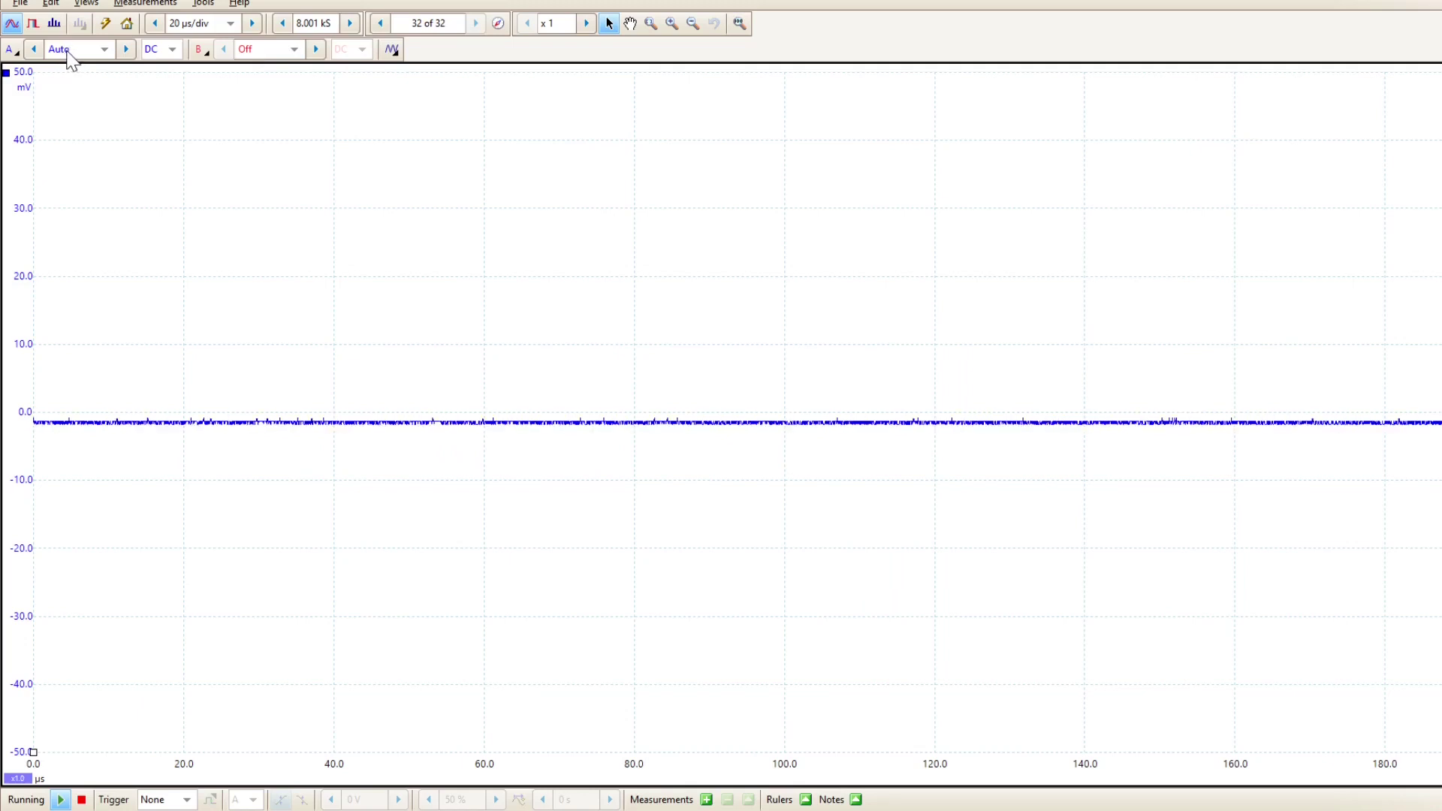
- Set channel B's range to Auto and switch both channel A and channel B from DC to AC coupling
{"action": "left_click", "coordinate": [277, 51]}
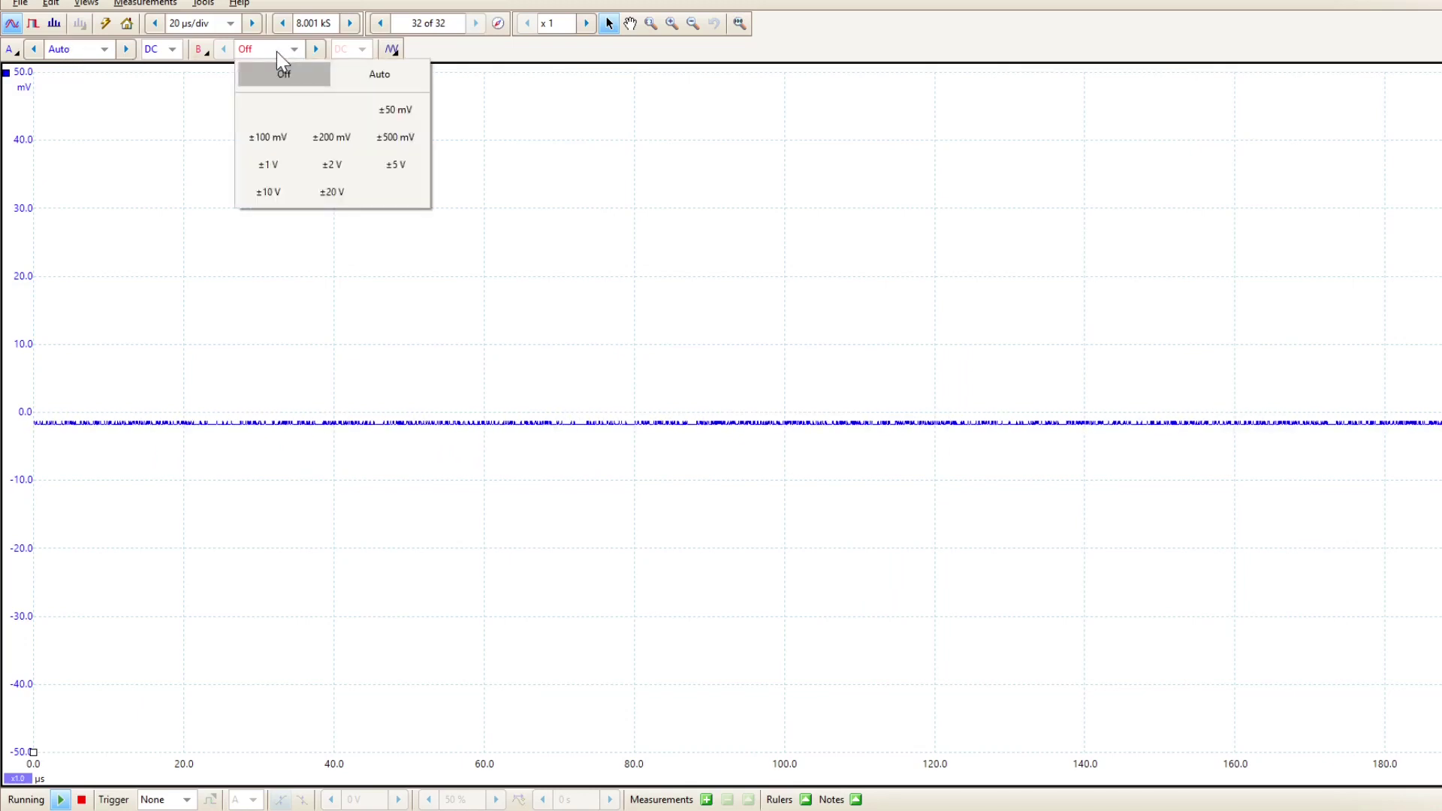
{"action": "left_click", "coordinate": [371, 73]}
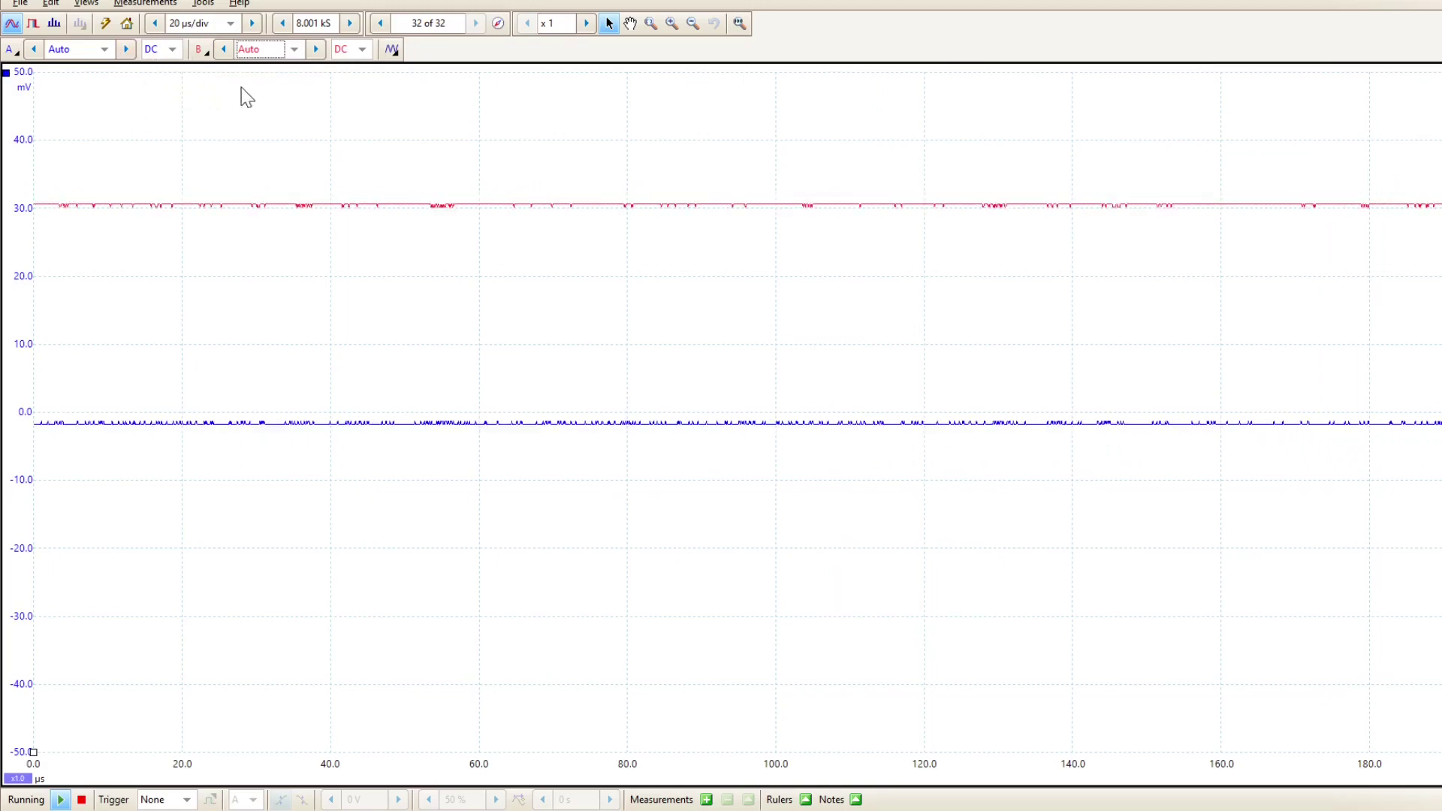
{"action": "left_click", "coordinate": [167, 51]}
{"action": "left_click", "coordinate": [168, 70]}
{"action": "left_click", "coordinate": [346, 49]}
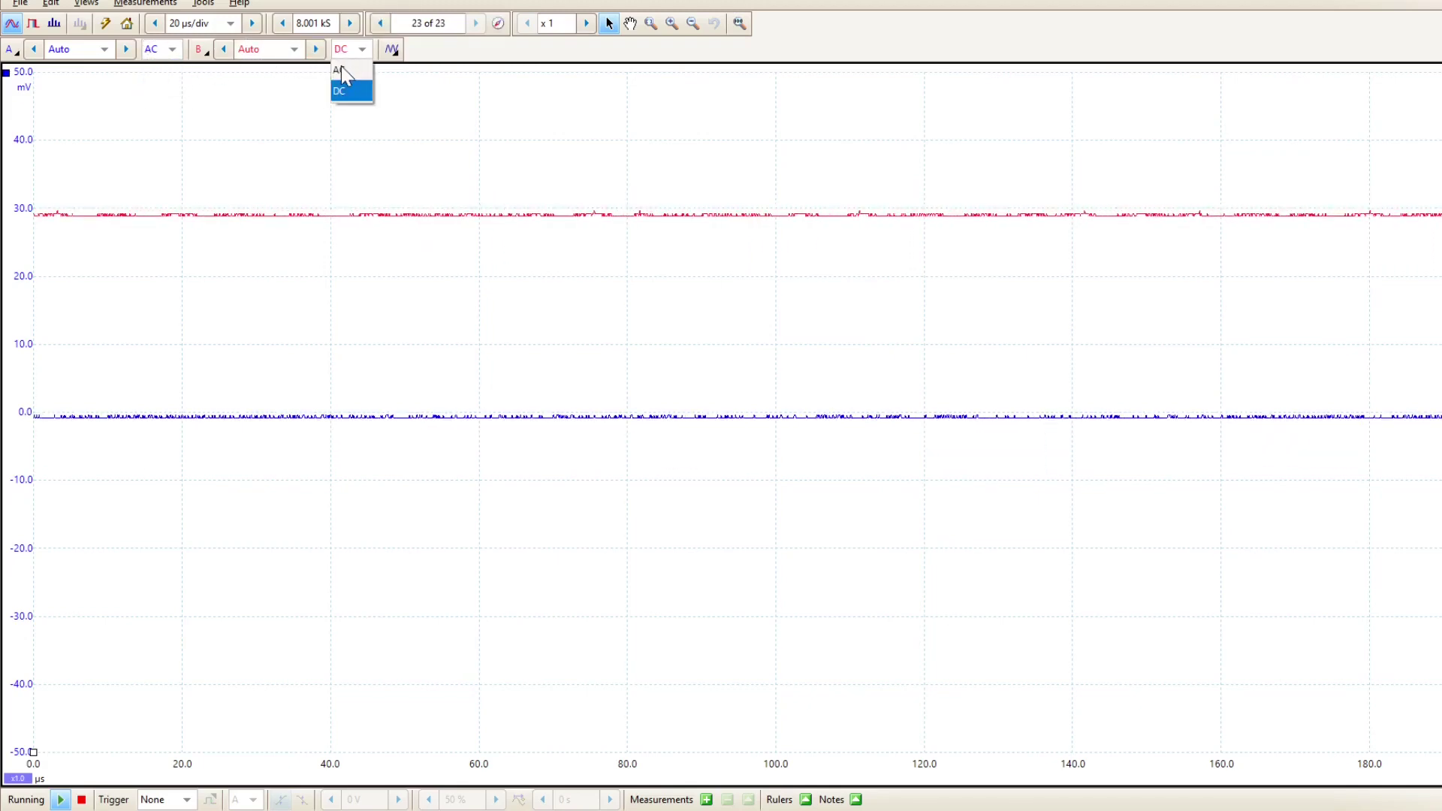
{"action": "left_click", "coordinate": [341, 70]}
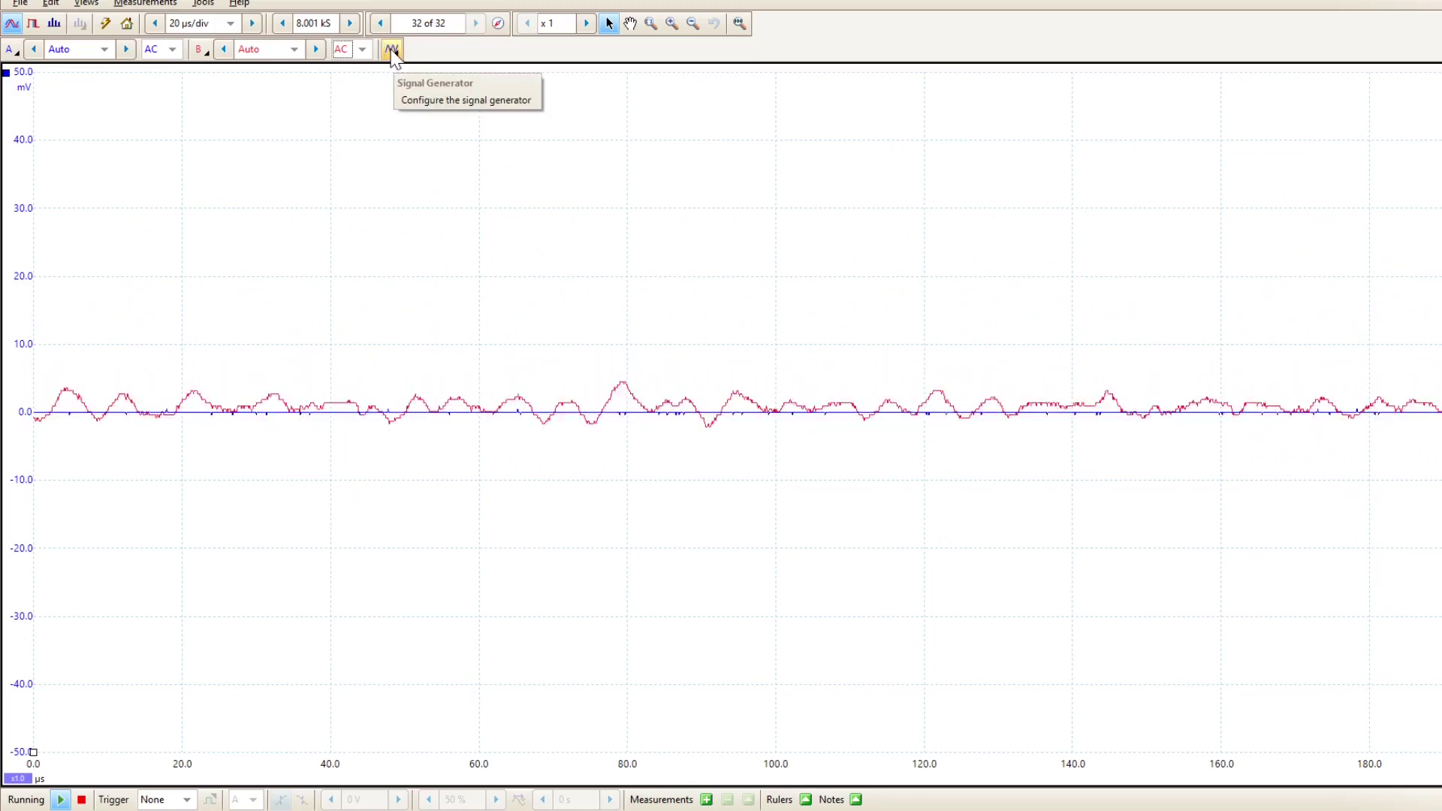
- Configure the signal generator for a 1 kHz sine at 100 mV amplitude and switch its output on
{"action": "left_click", "coordinate": [392, 50]}
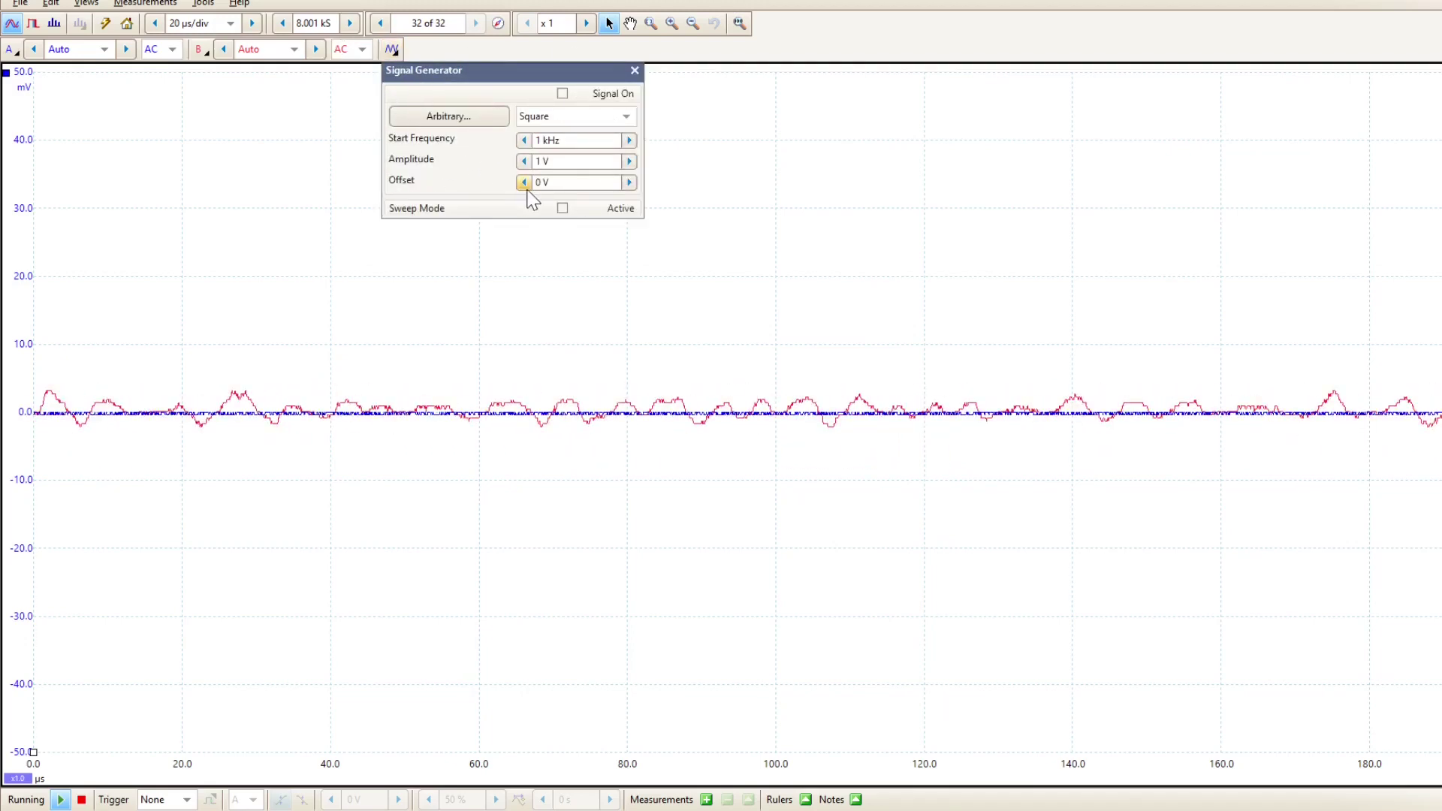
{"action": "left_click", "coordinate": [545, 118]}
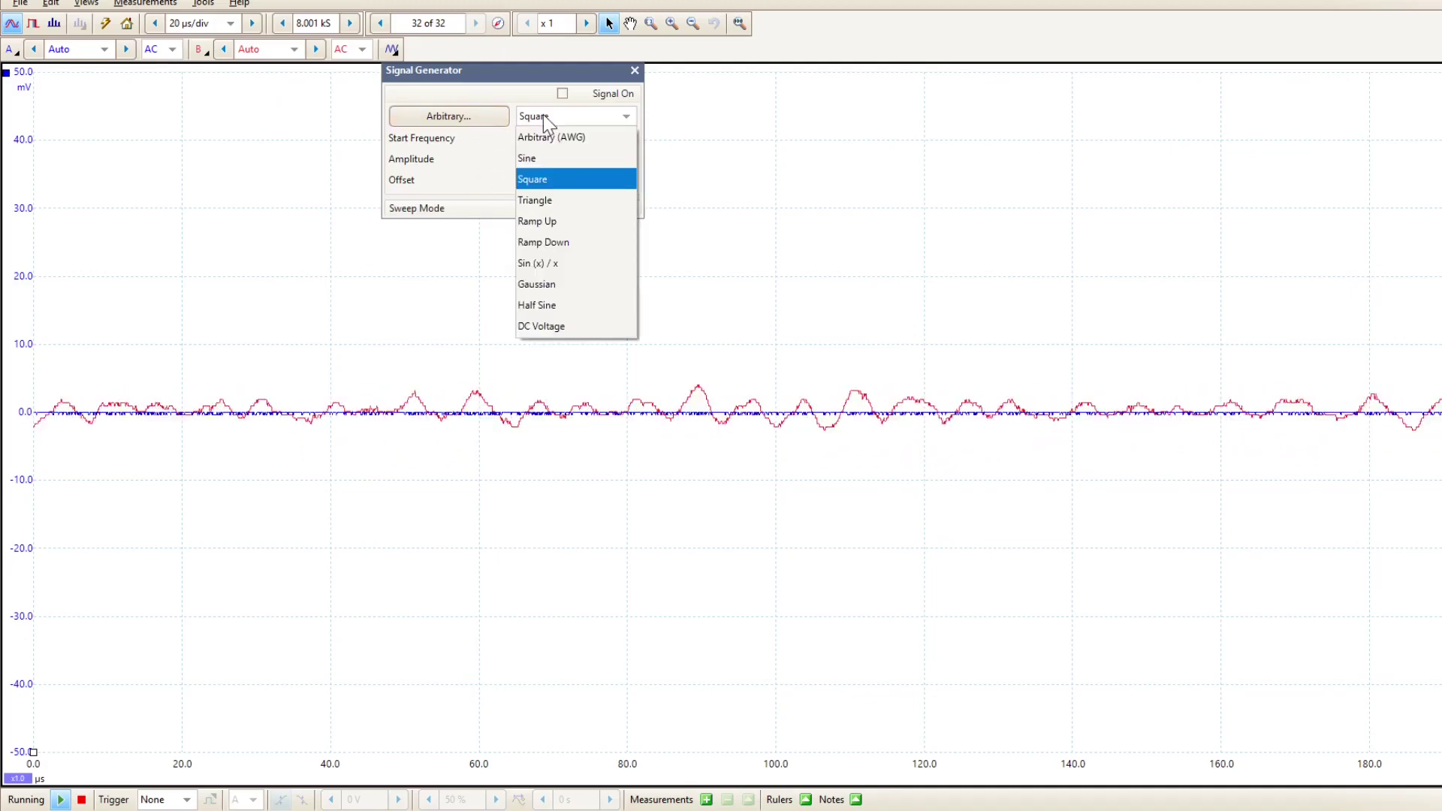
{"action": "left_click", "coordinate": [528, 159]}
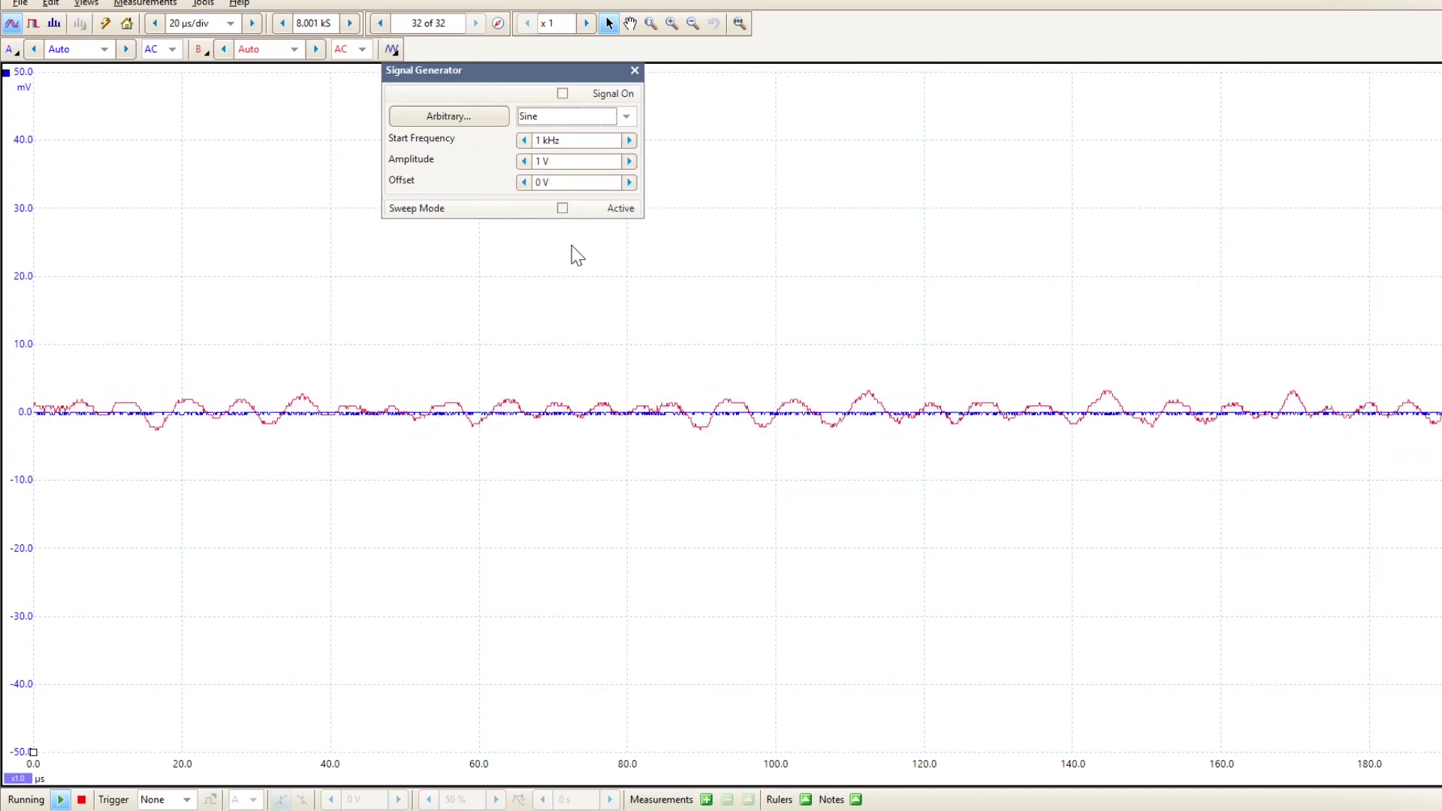
{"action": "left_click", "coordinate": [524, 160]}
{"action": "left_click", "coordinate": [525, 160]}
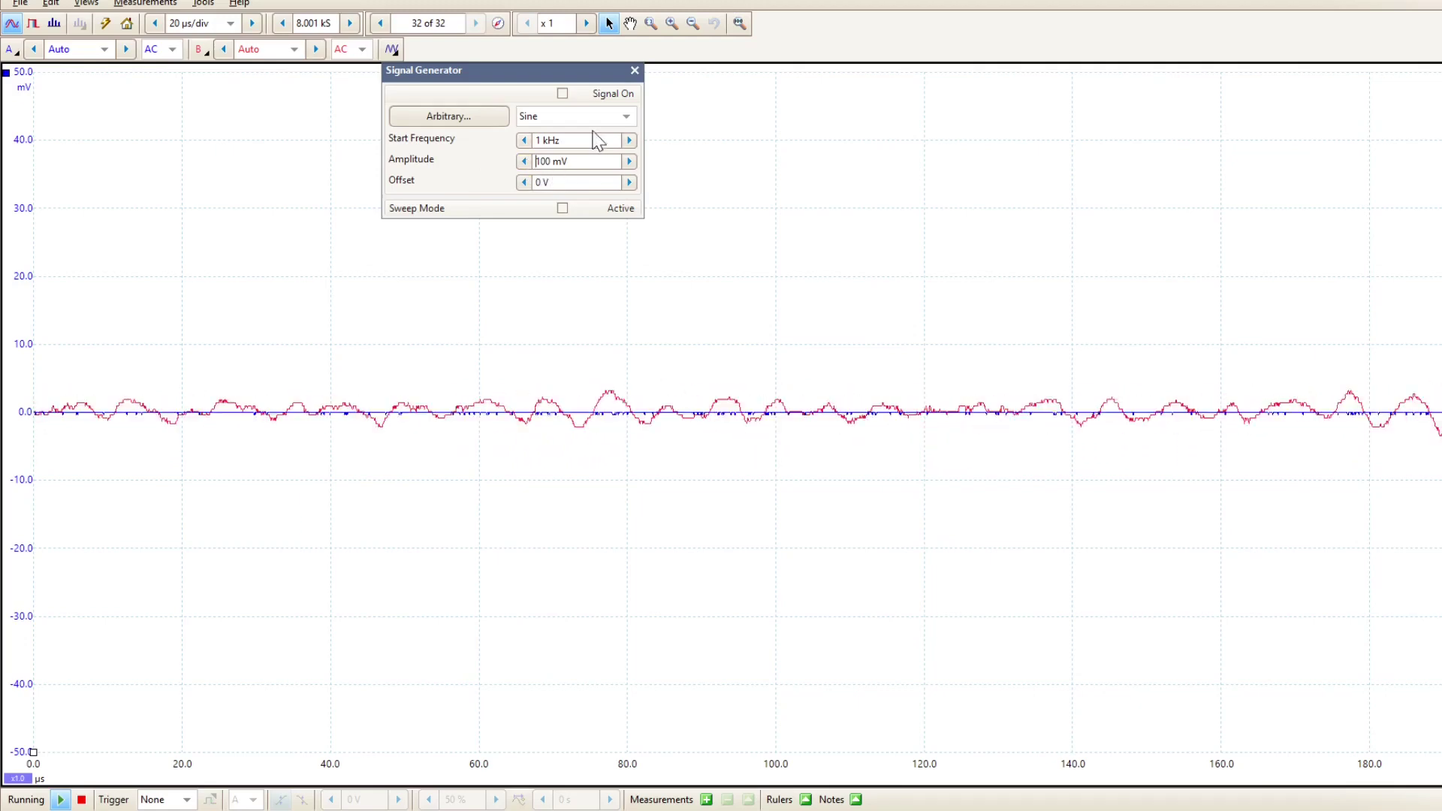
{"action": "left_click", "coordinate": [571, 96]}
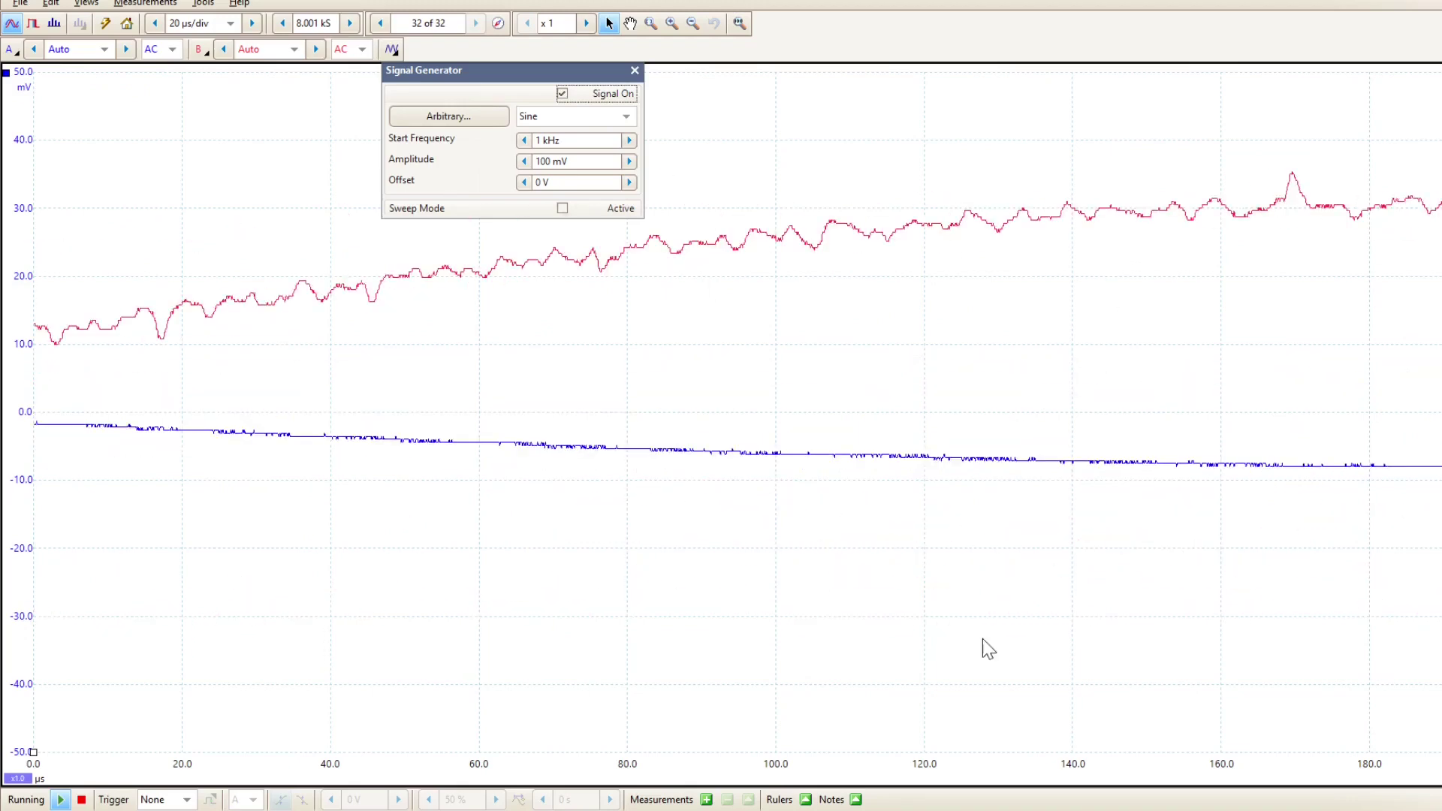
- Auto Setup the display to 500 µs/div with Auto triggering, then stop to freeze the 1 kHz sines
{"action": "left_click", "coordinate": [635, 70]}
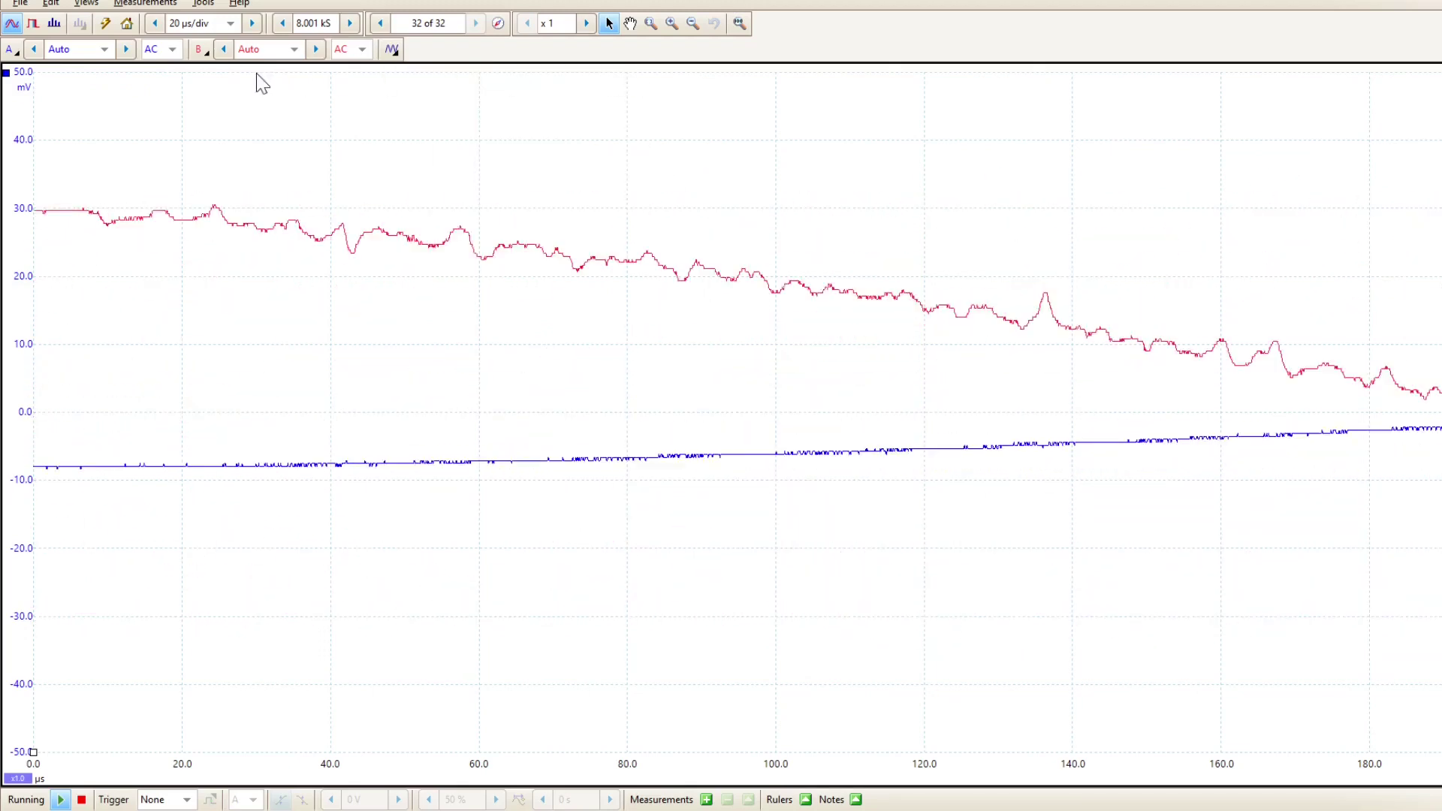
{"action": "left_click", "coordinate": [107, 24]}
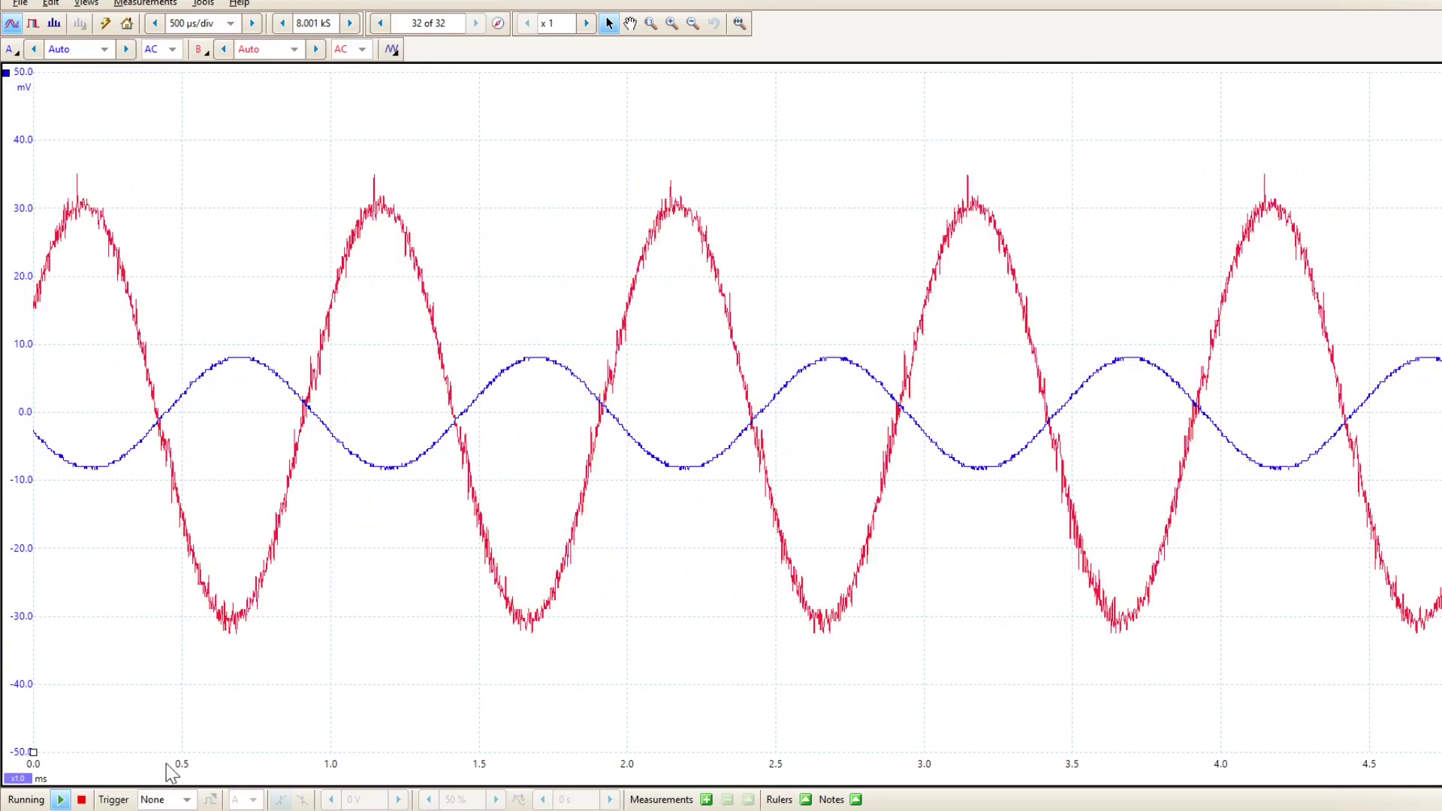
{"action": "left_click", "coordinate": [146, 801]}
{"action": "left_click", "coordinate": [180, 720]}
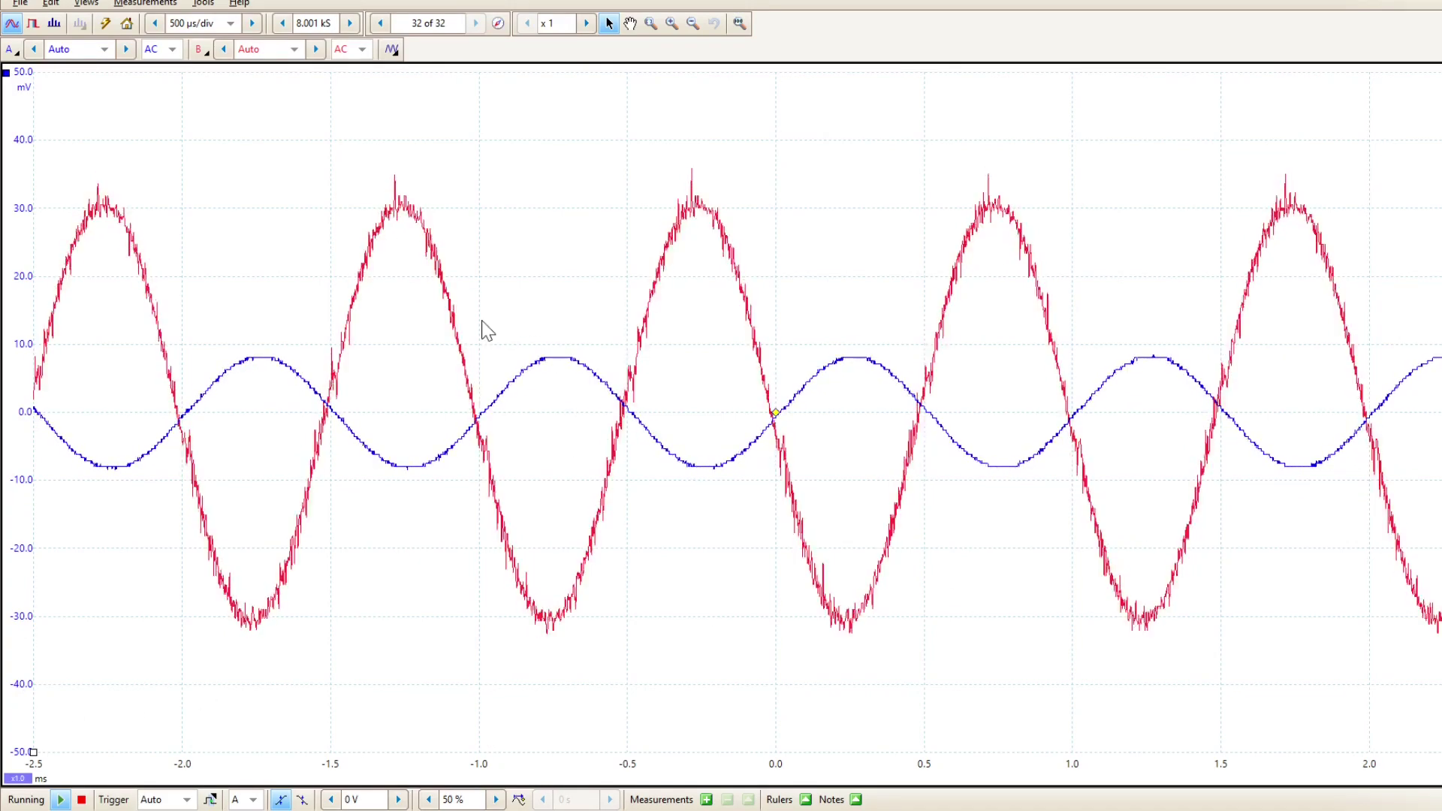
{"action": "left_click", "coordinate": [81, 801]}
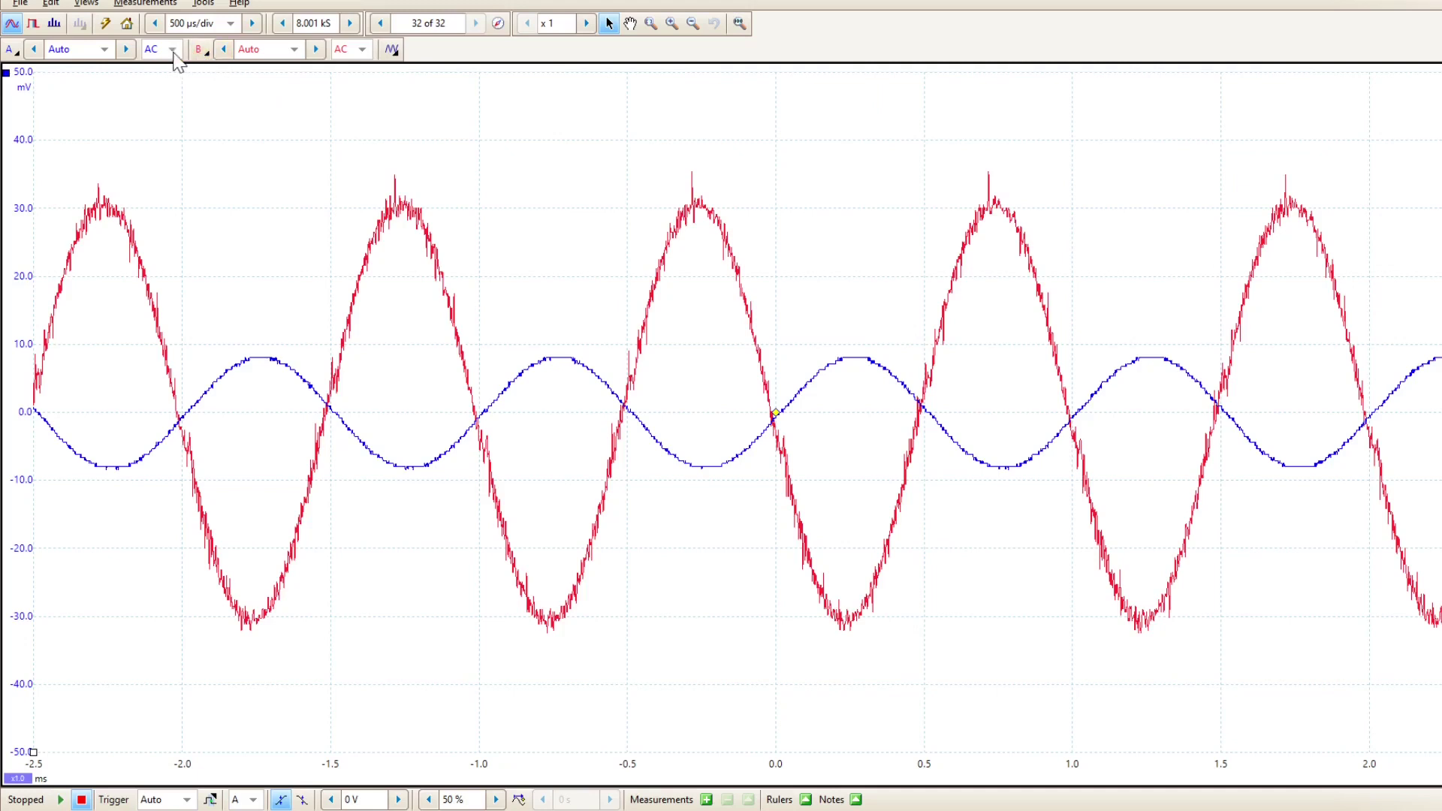
- Set channel A's probe to x10 in its channel options
{"action": "left_click", "coordinate": [17, 53]}
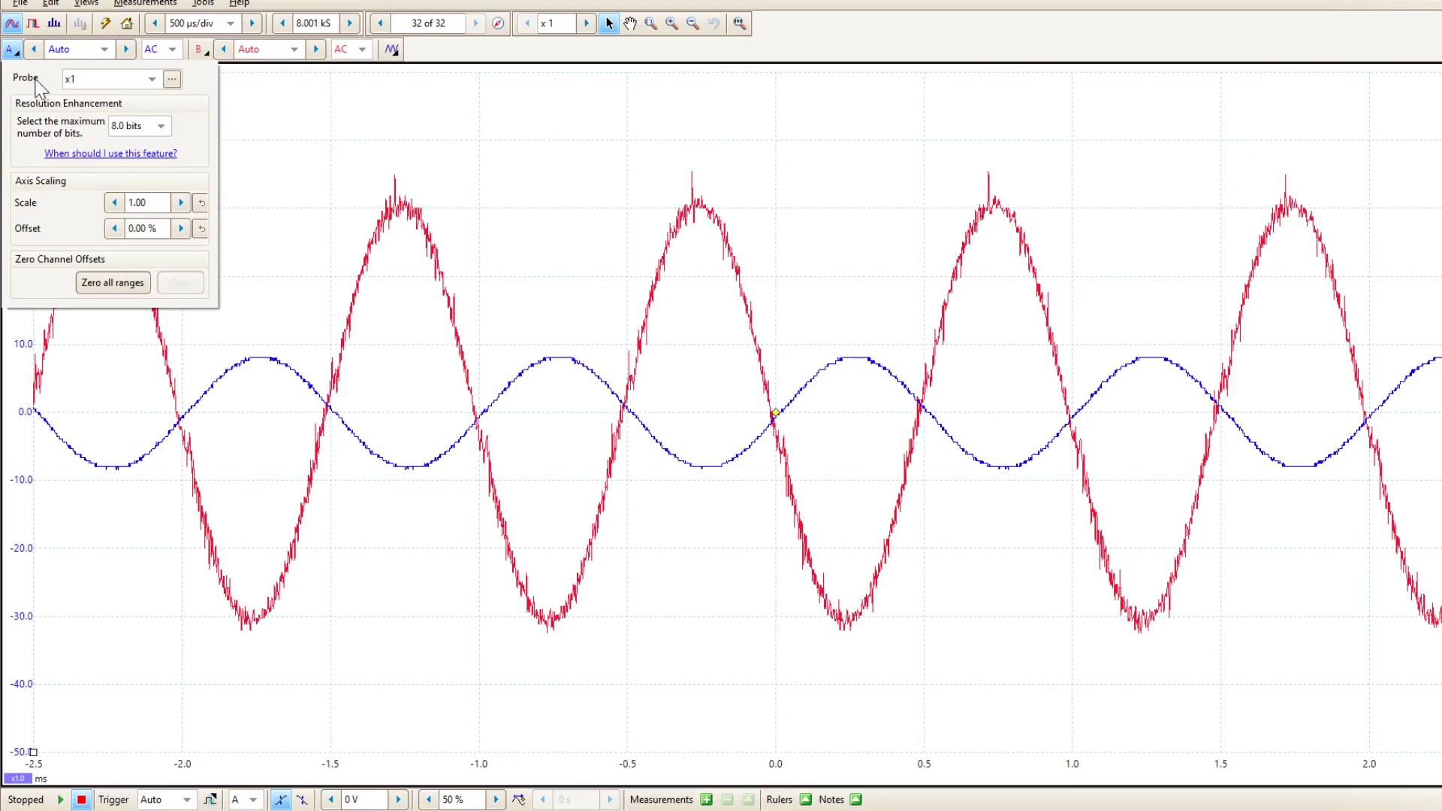
{"action": "left_click", "coordinate": [16, 55]}
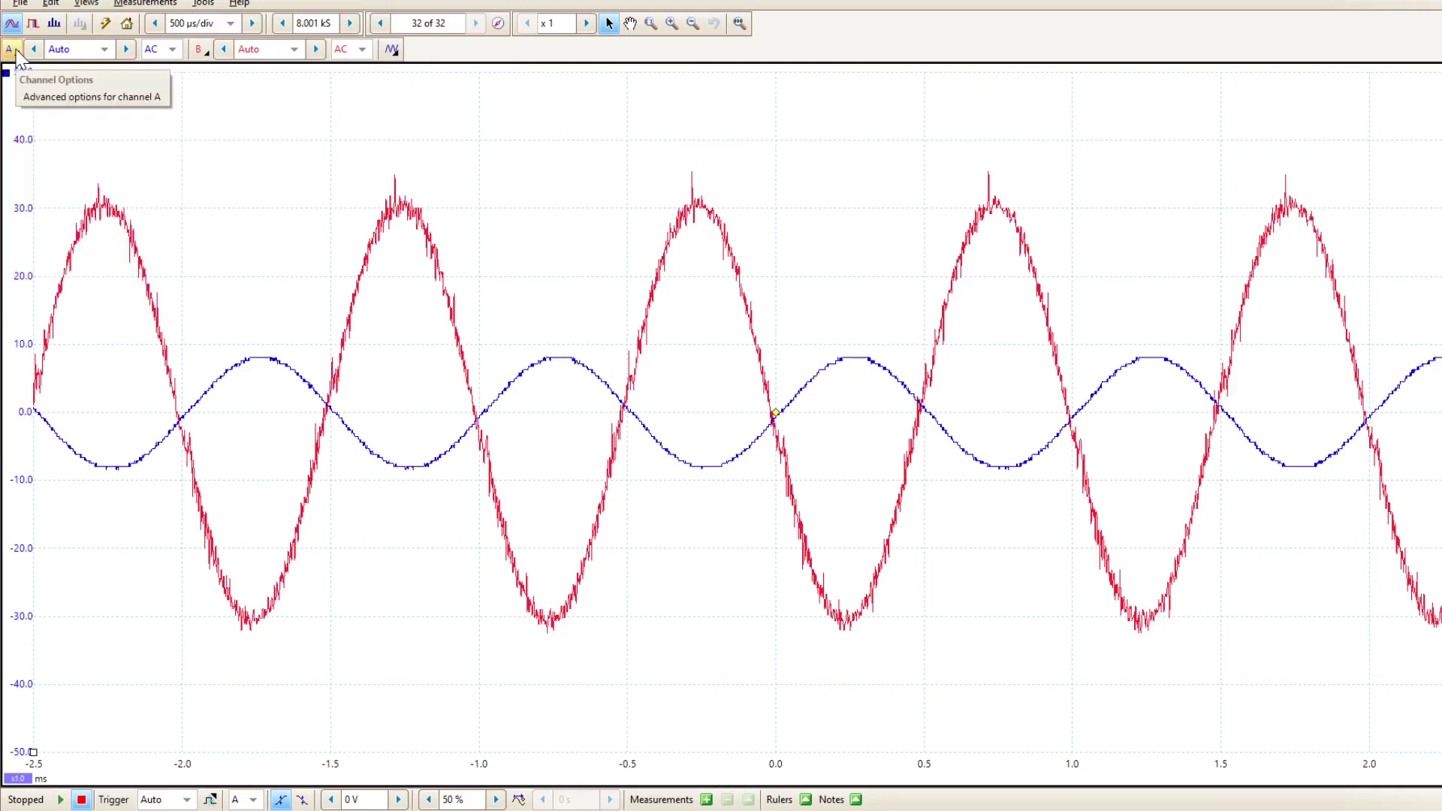
{"action": "left_click", "coordinate": [14, 51]}
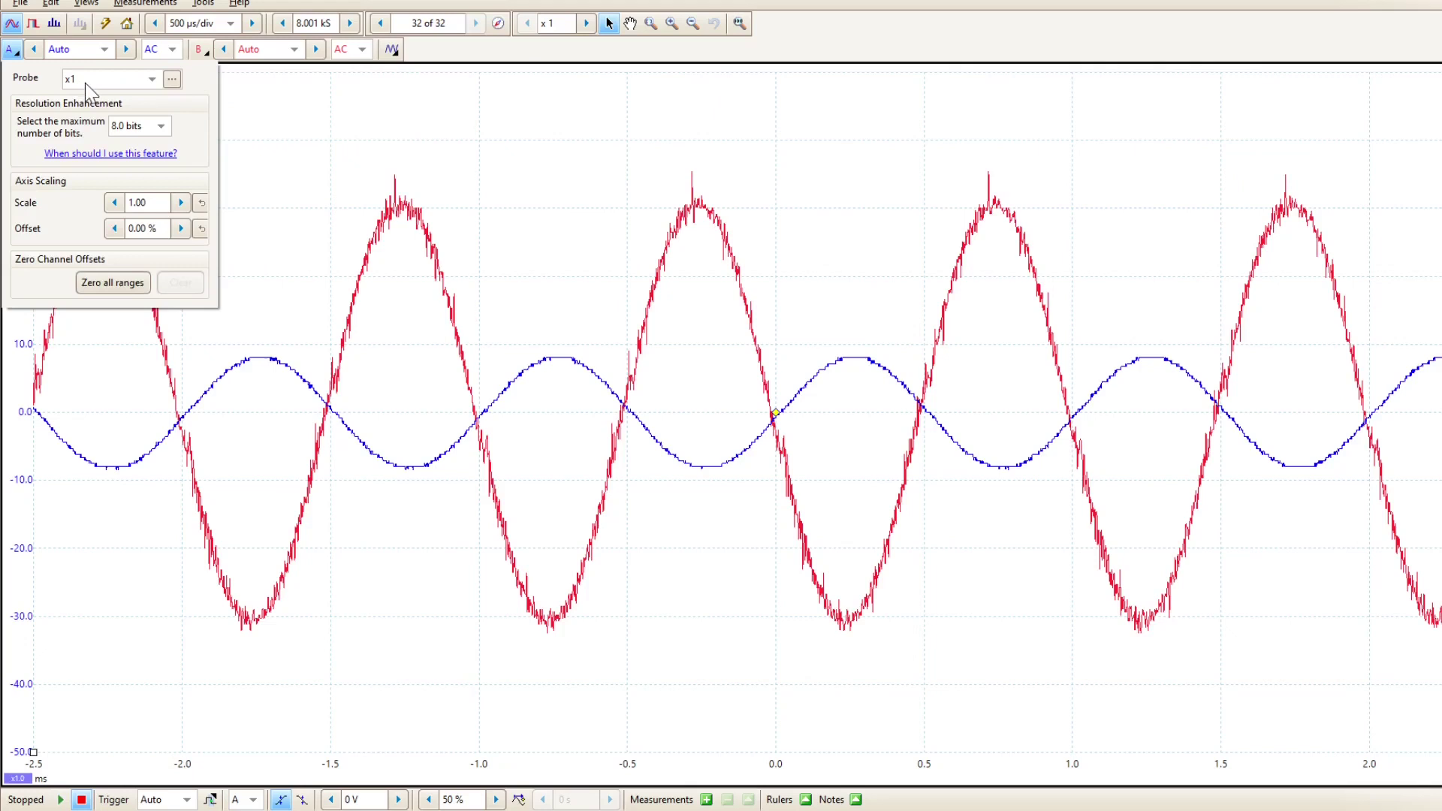
{"action": "left_click", "coordinate": [14, 52]}
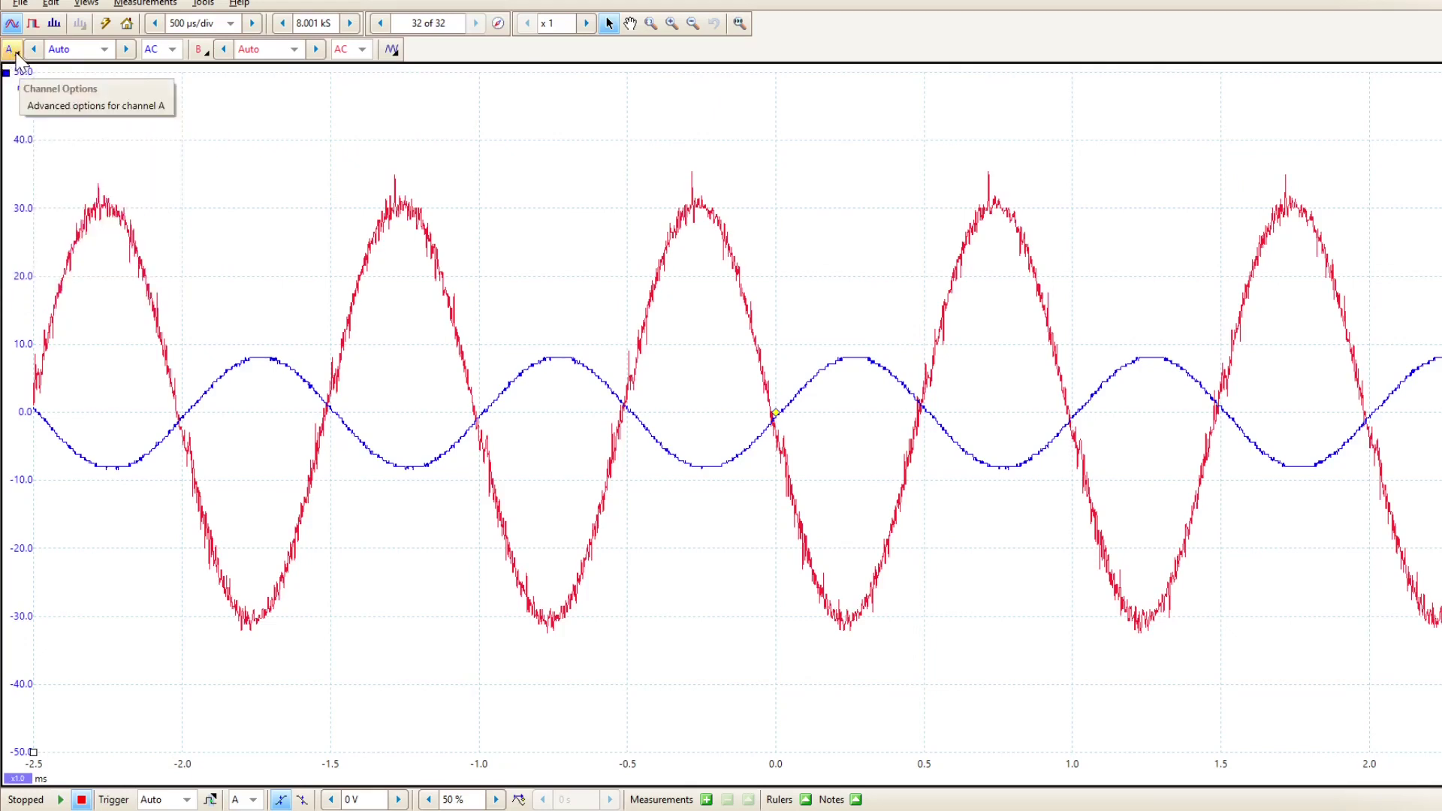
{"action": "left_click", "coordinate": [14, 51]}
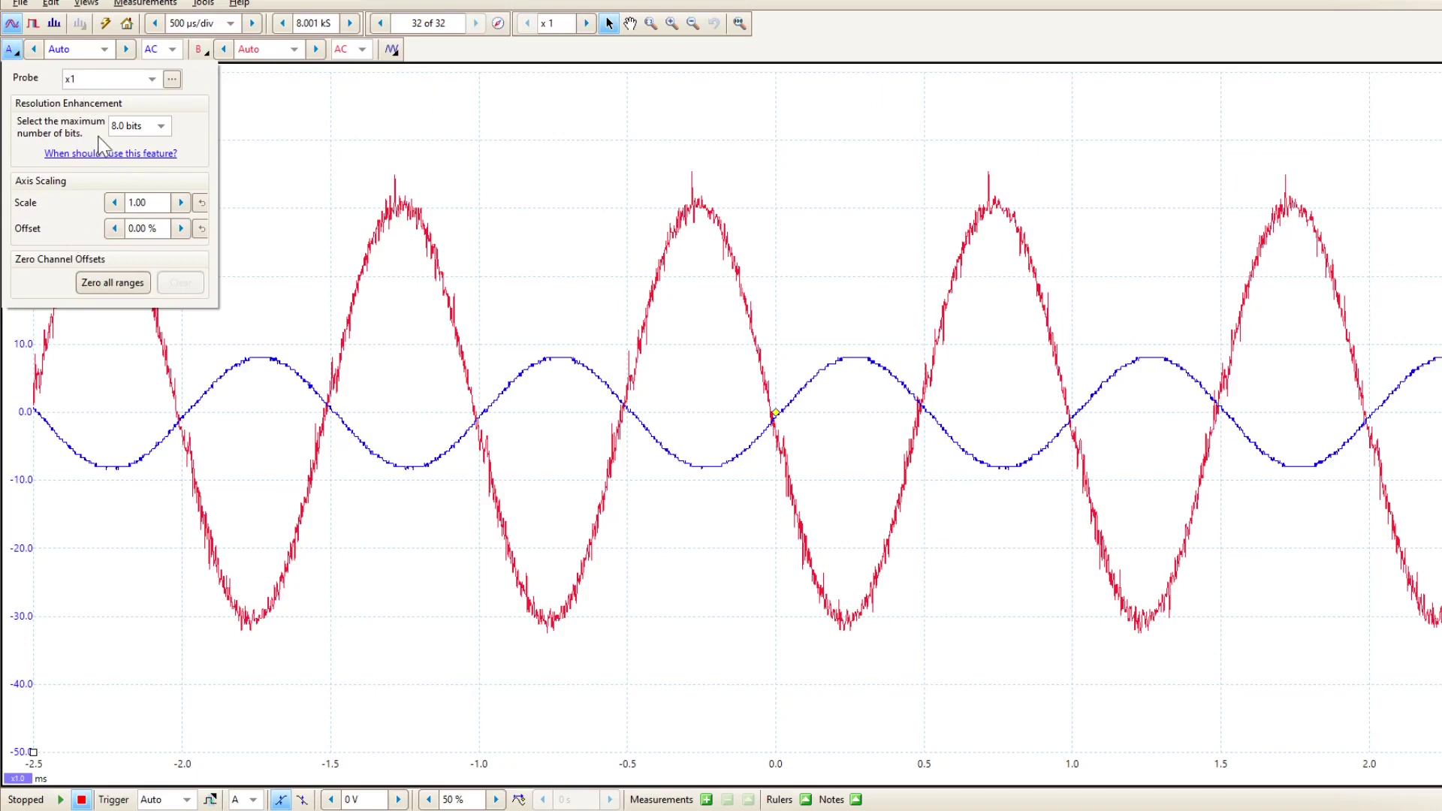
{"action": "left_click", "coordinate": [93, 80]}
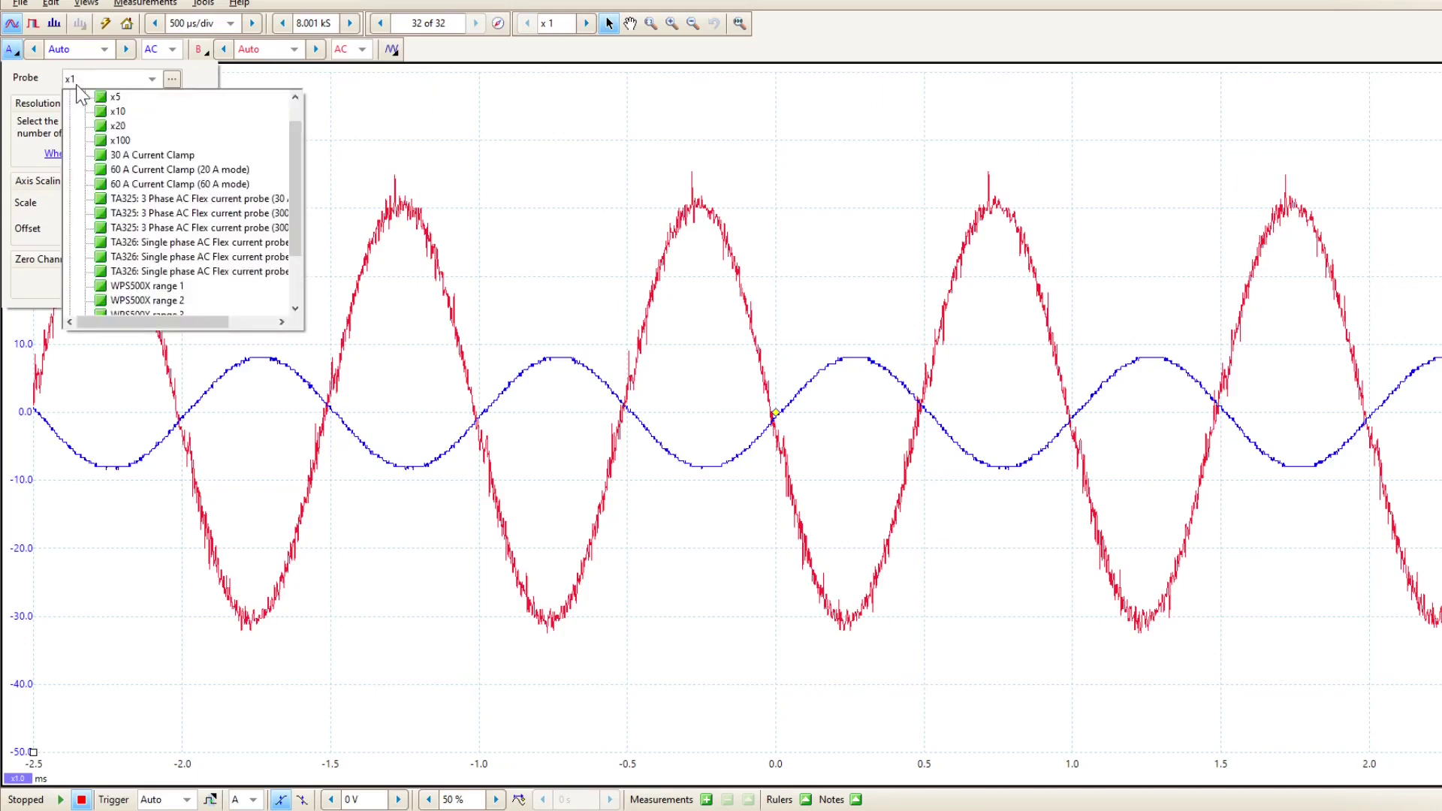
{"action": "left_click", "coordinate": [119, 112]}
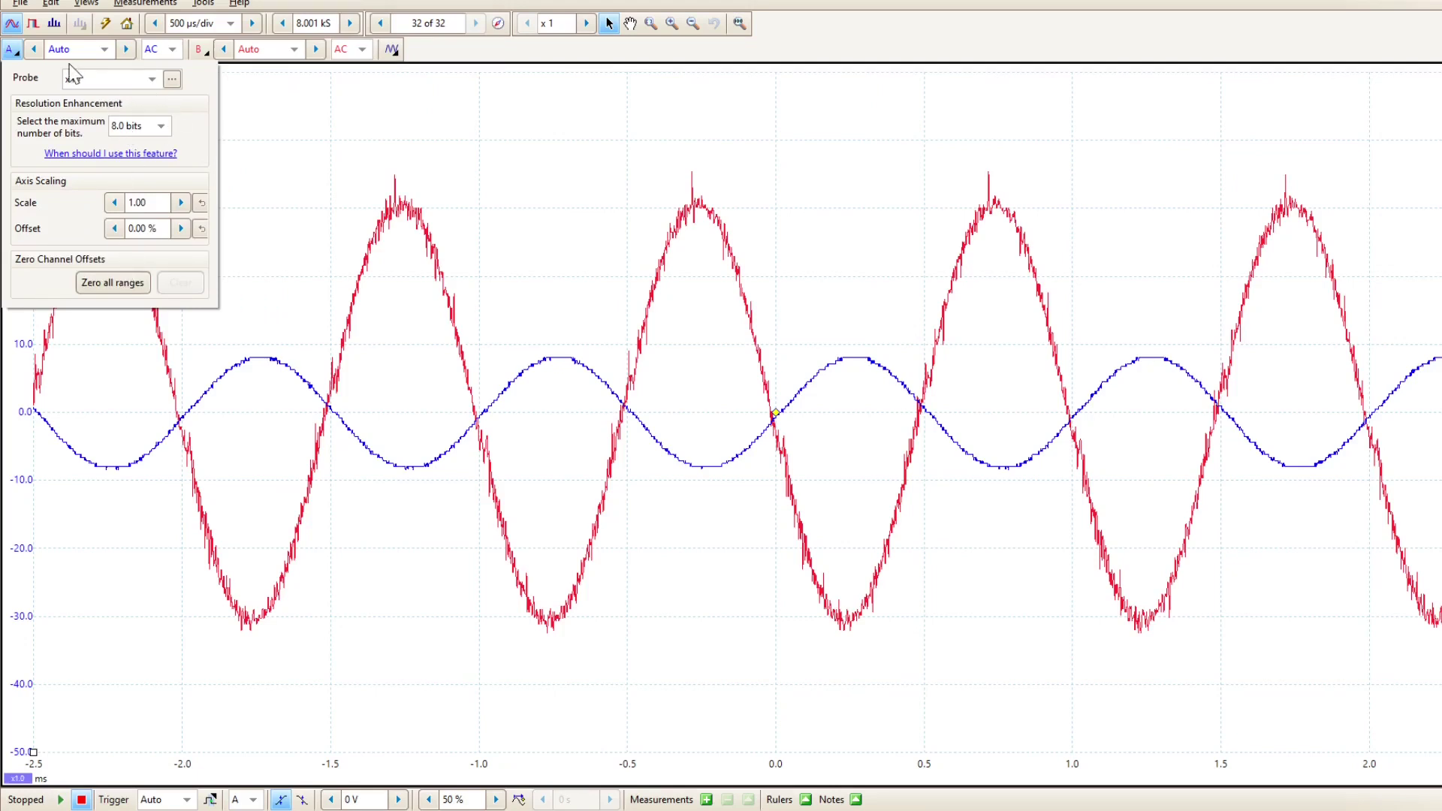
- Set channel B's probe to x10 and resume live capturing
{"action": "left_click", "coordinate": [206, 53]}
{"action": "left_click", "coordinate": [260, 81]}
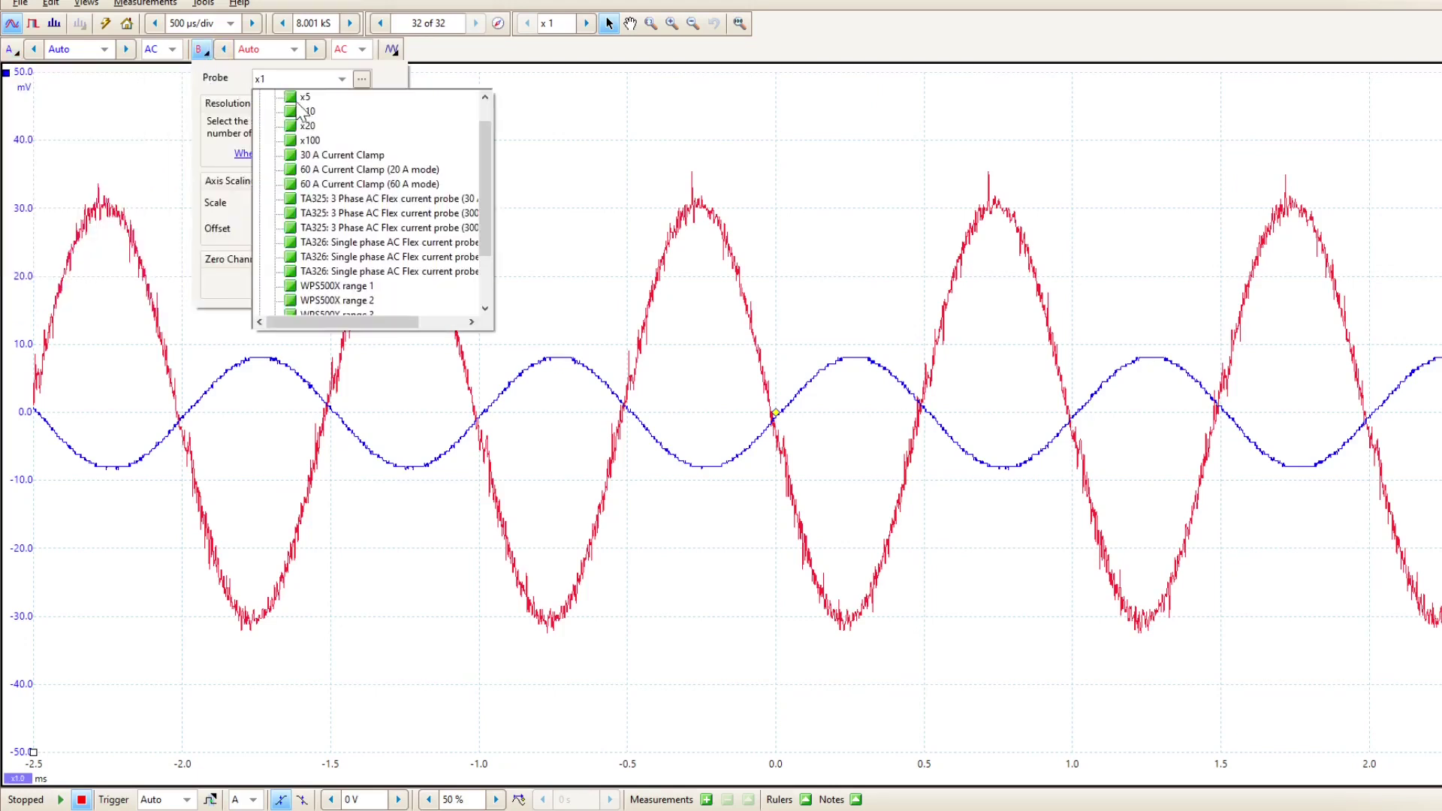
{"action": "left_click", "coordinate": [309, 112]}
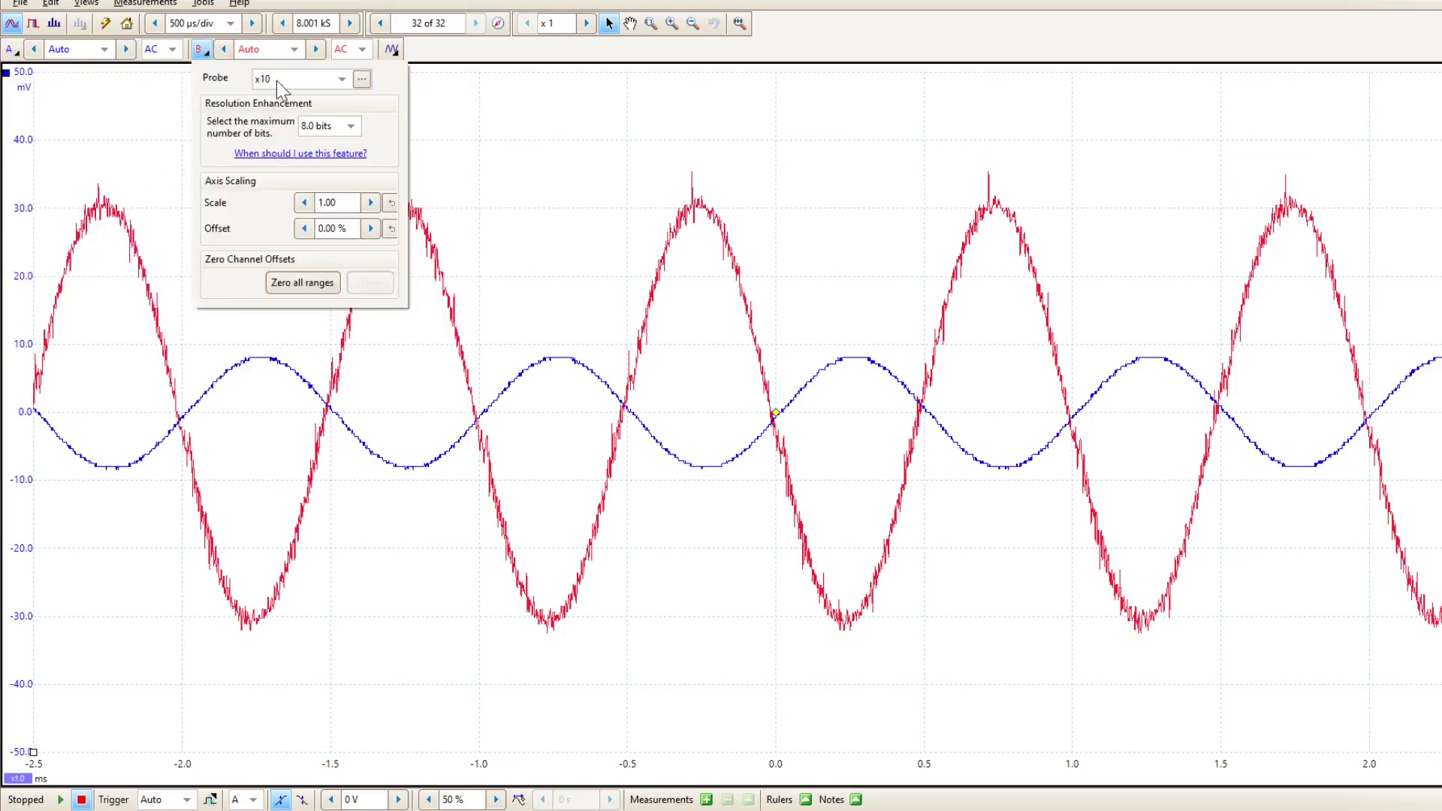
{"action": "left_click", "coordinate": [208, 56]}
{"action": "left_click", "coordinate": [60, 800]}
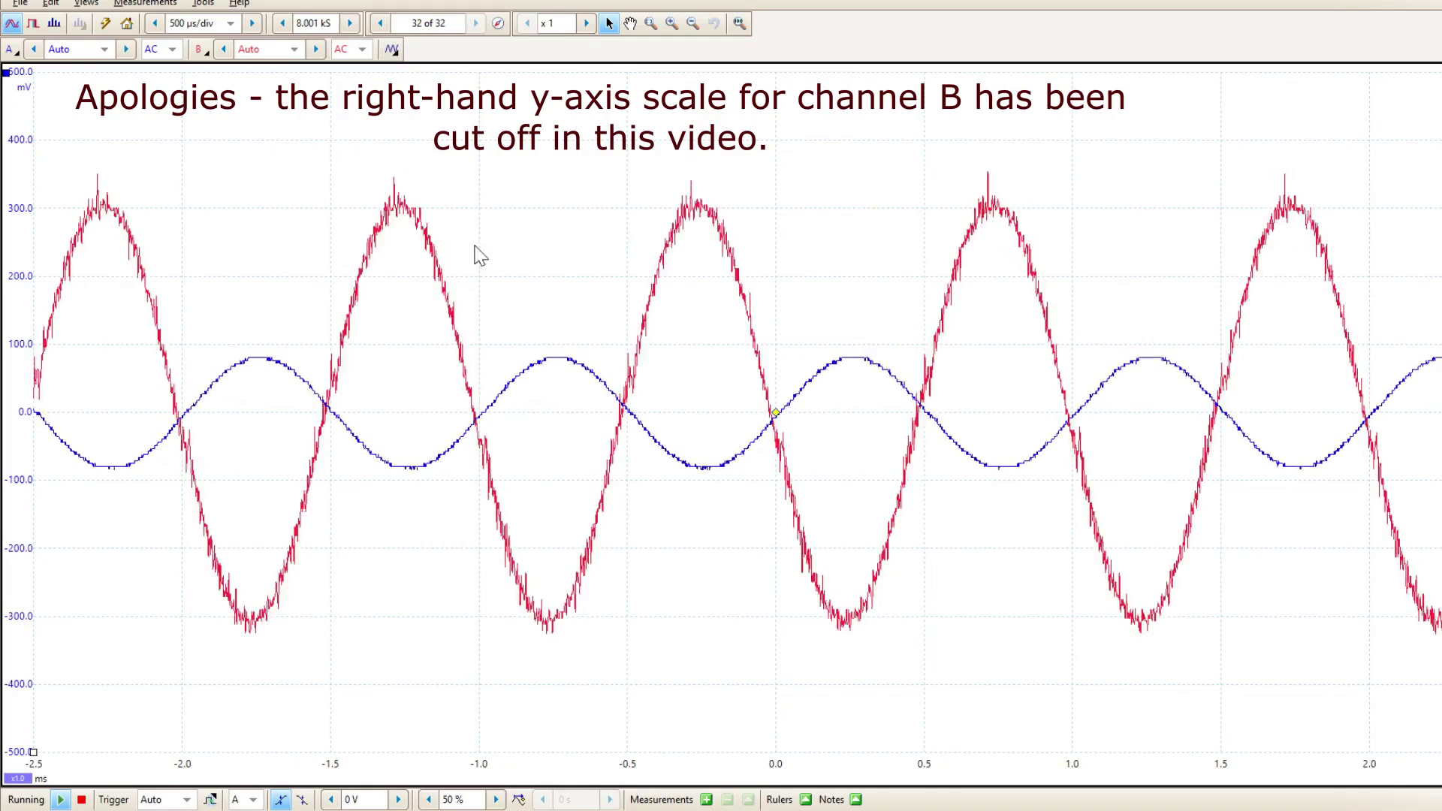
- Stop the capture, freezing channel A's ±80 mV sine and channel B's inverted ±300 mV sine
{"action": "left_click", "coordinate": [82, 801]}
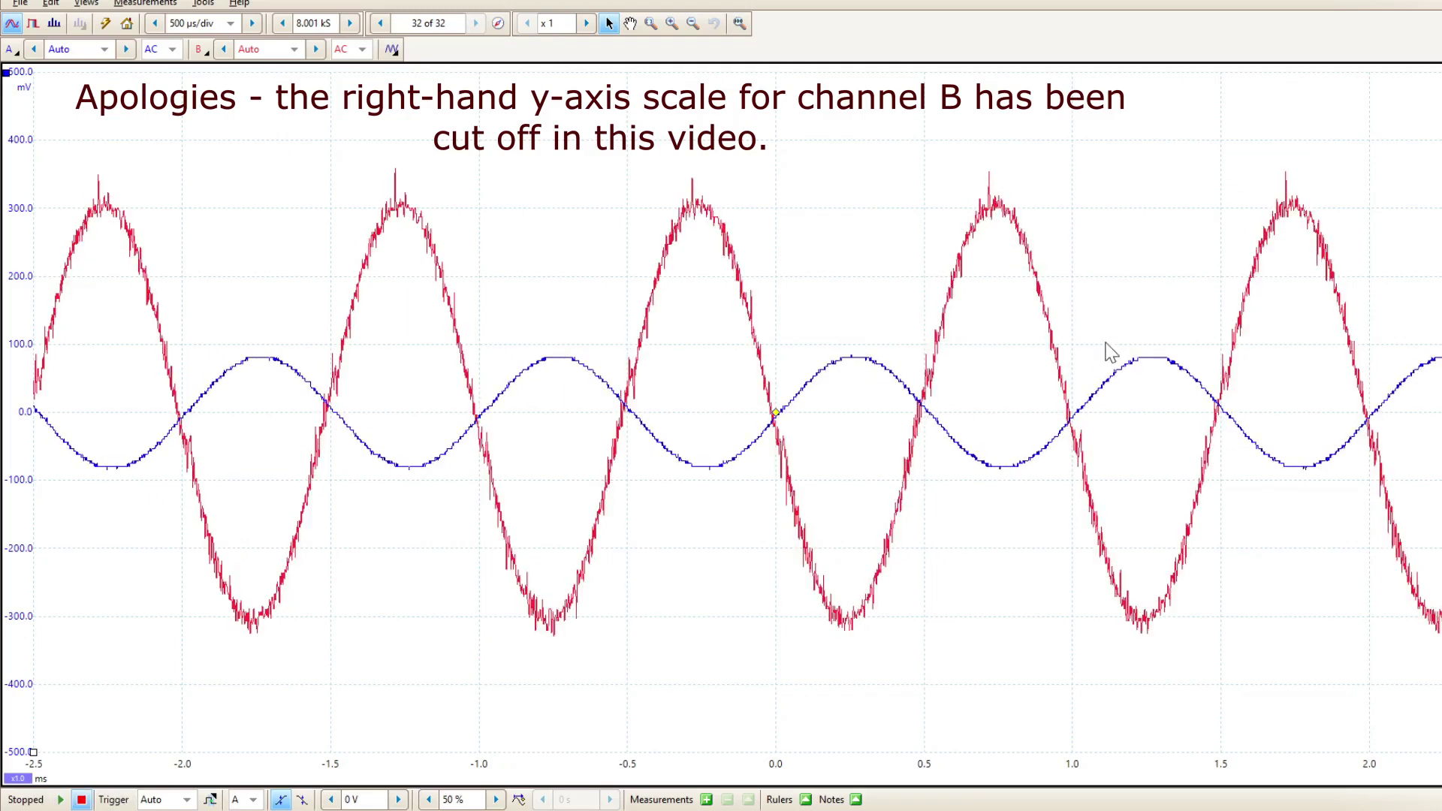
- Add a whole-trace AC RMS measurement for channel A, which reads 57.29 mV
{"action": "left_click", "coordinate": [706, 800]}
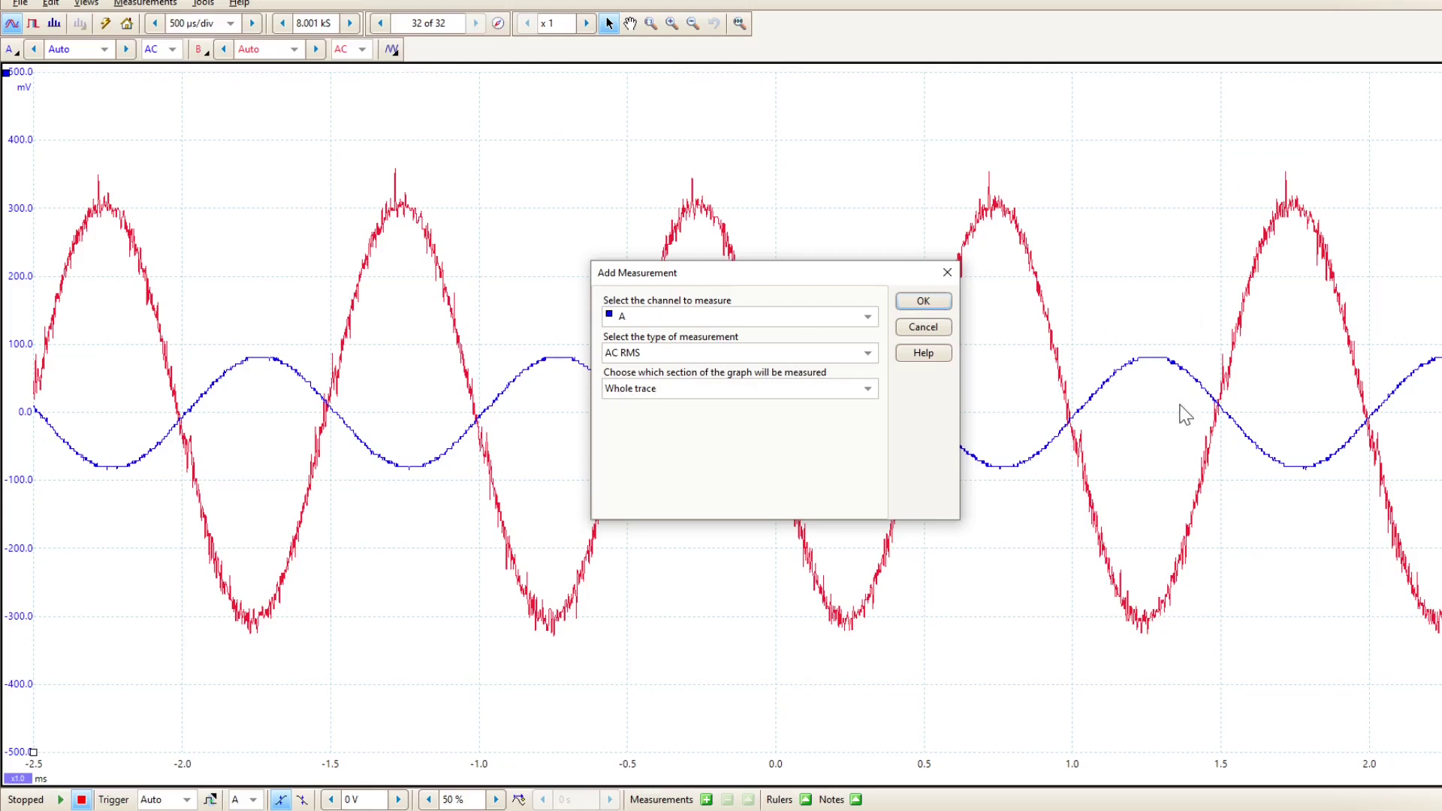
{"action": "left_click", "coordinate": [925, 302]}
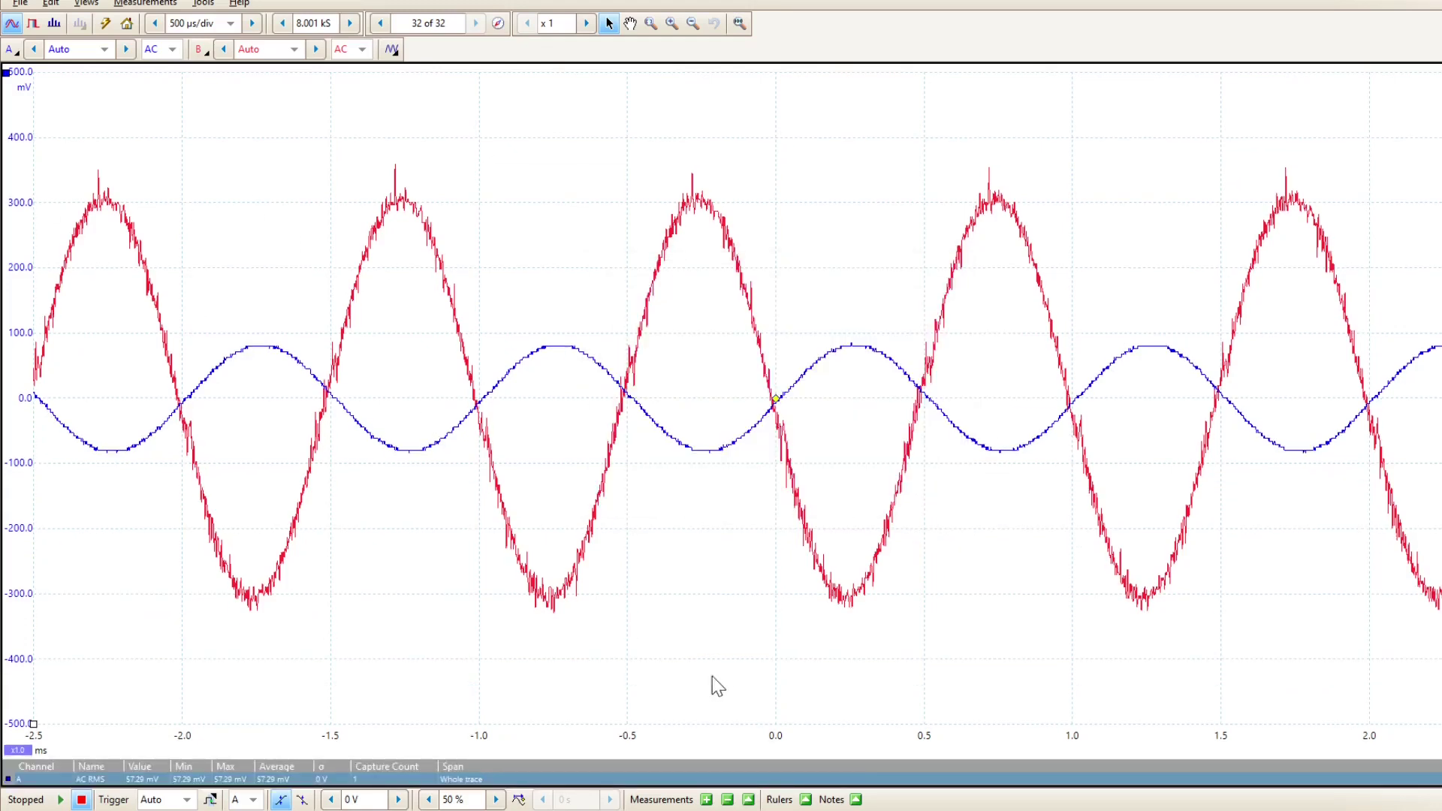
- Capture briefly and stop again so channel A's AC RMS averages 57.3 mV over 20 captures
{"action": "left_click", "coordinate": [60, 801]}
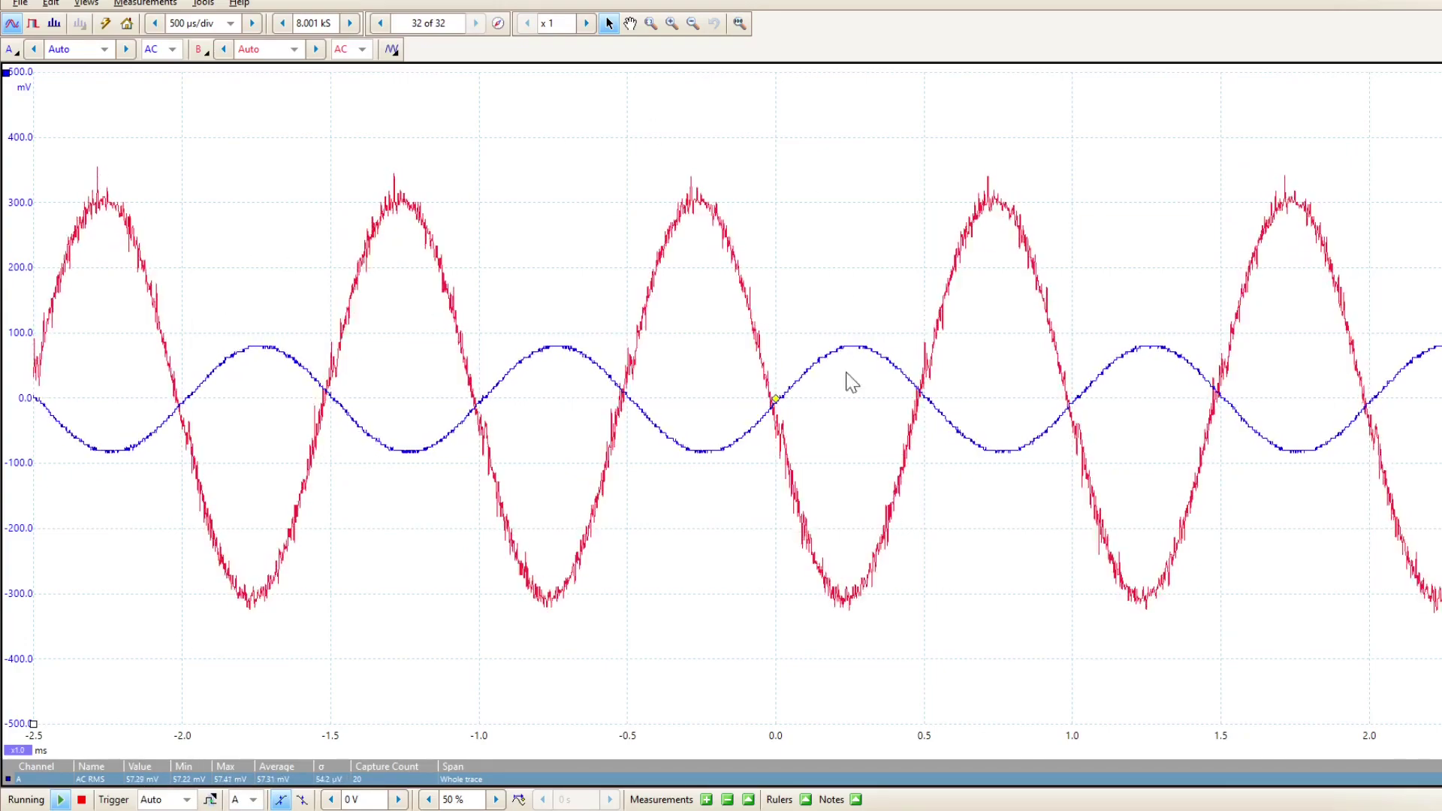
{"action": "left_click", "coordinate": [82, 801]}
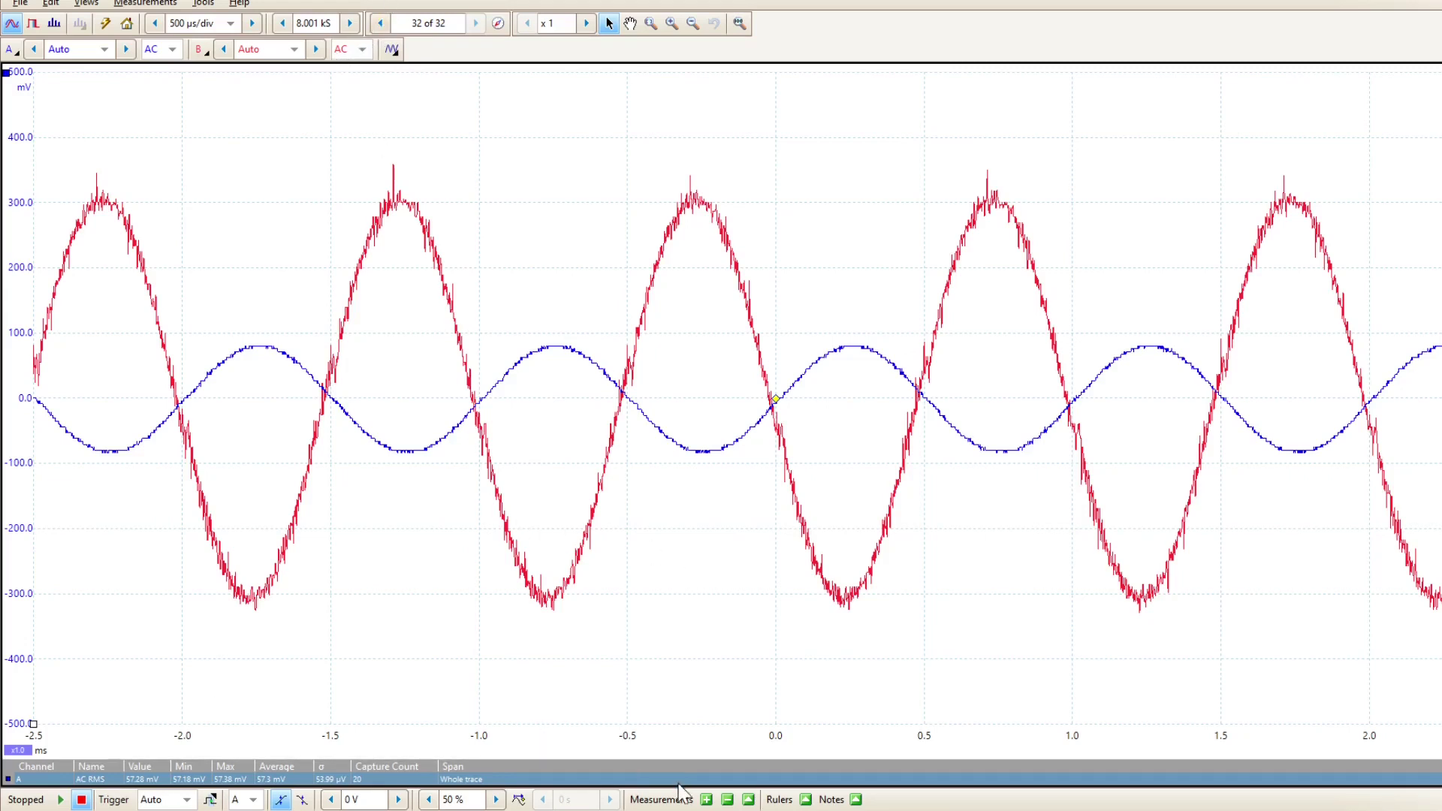
- Add a channel B AC RMS measurement, then capture and stop so it reads 432.2 mV
{"action": "left_click", "coordinate": [706, 799]}
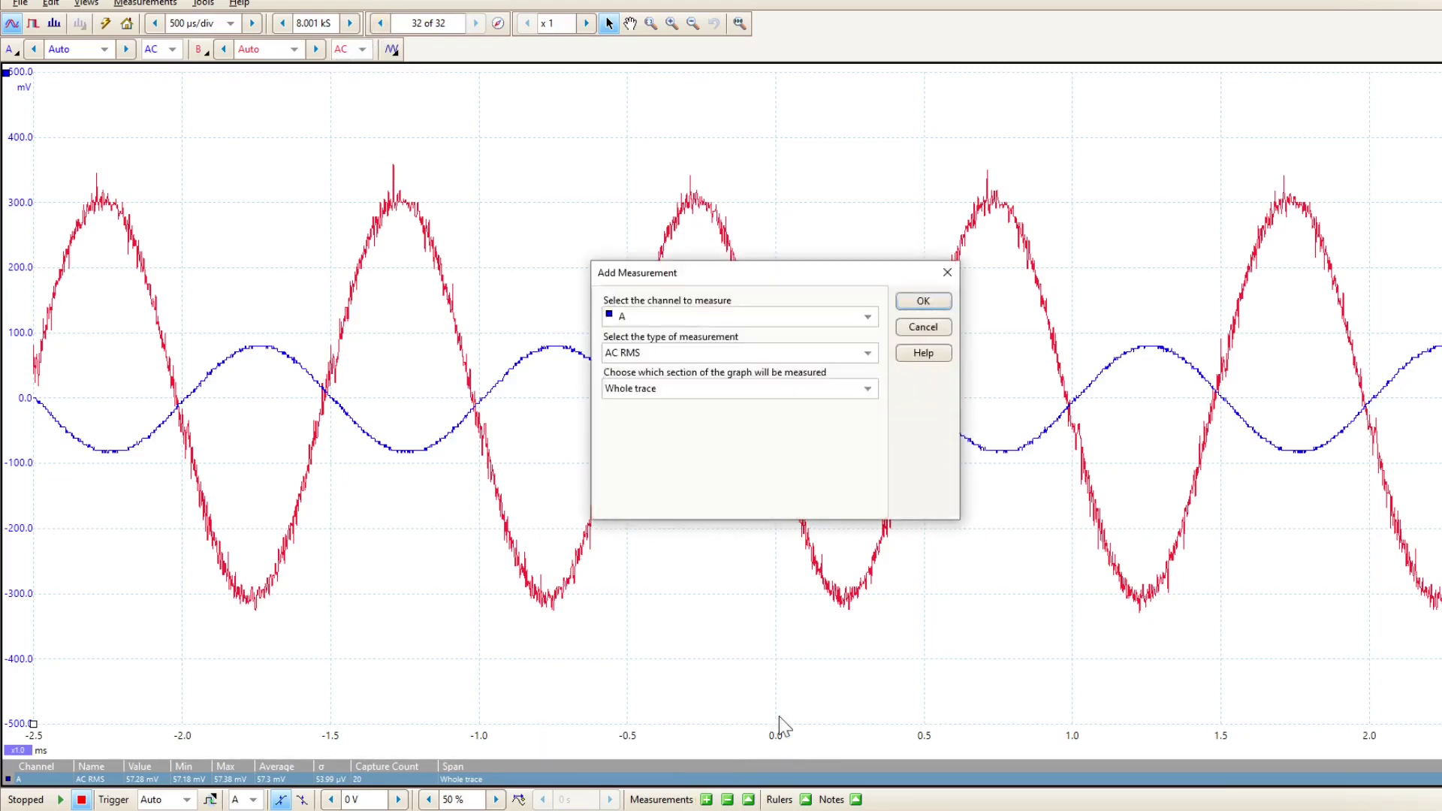
{"action": "left_click", "coordinate": [640, 319]}
{"action": "left_click", "coordinate": [639, 350]}
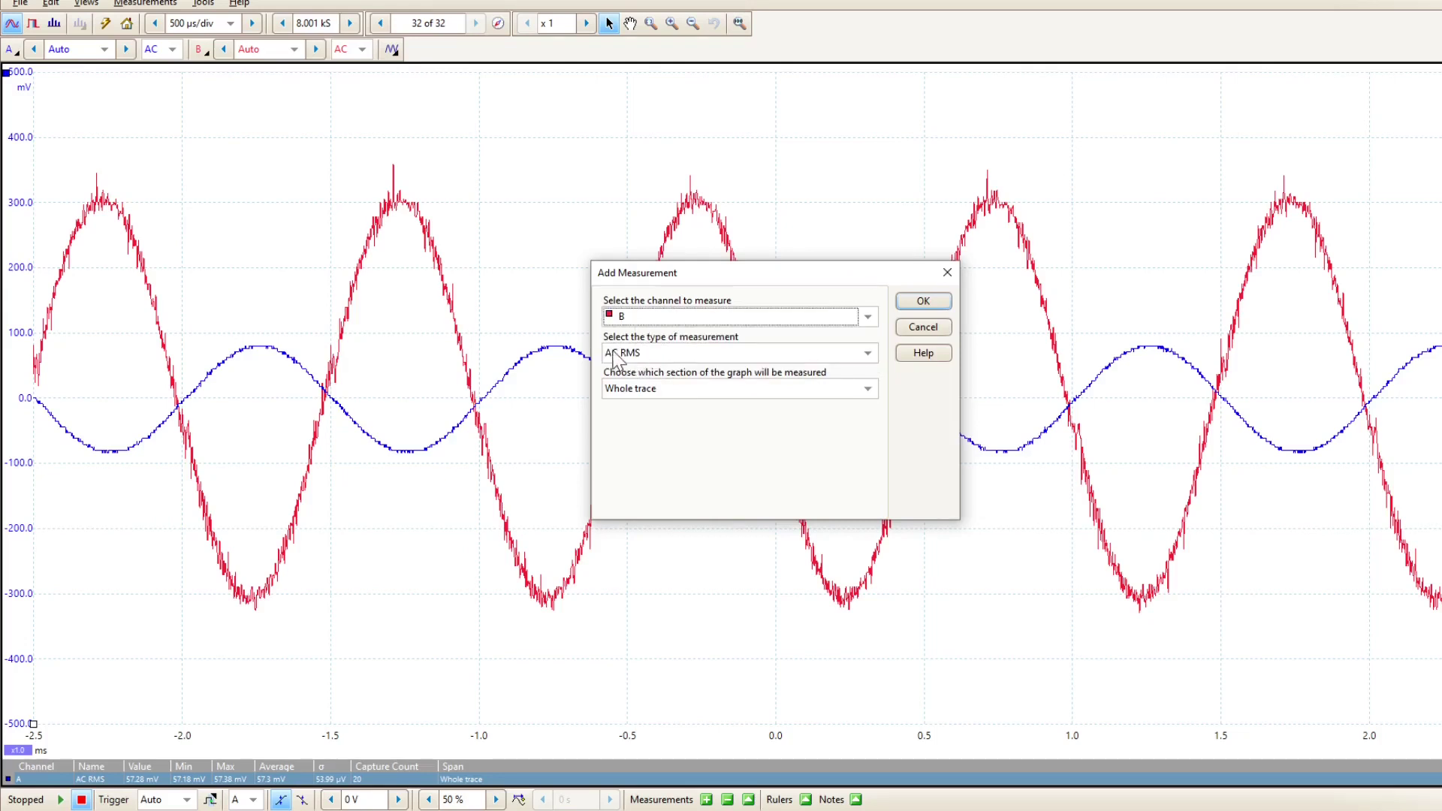
{"action": "left_click", "coordinate": [923, 301]}
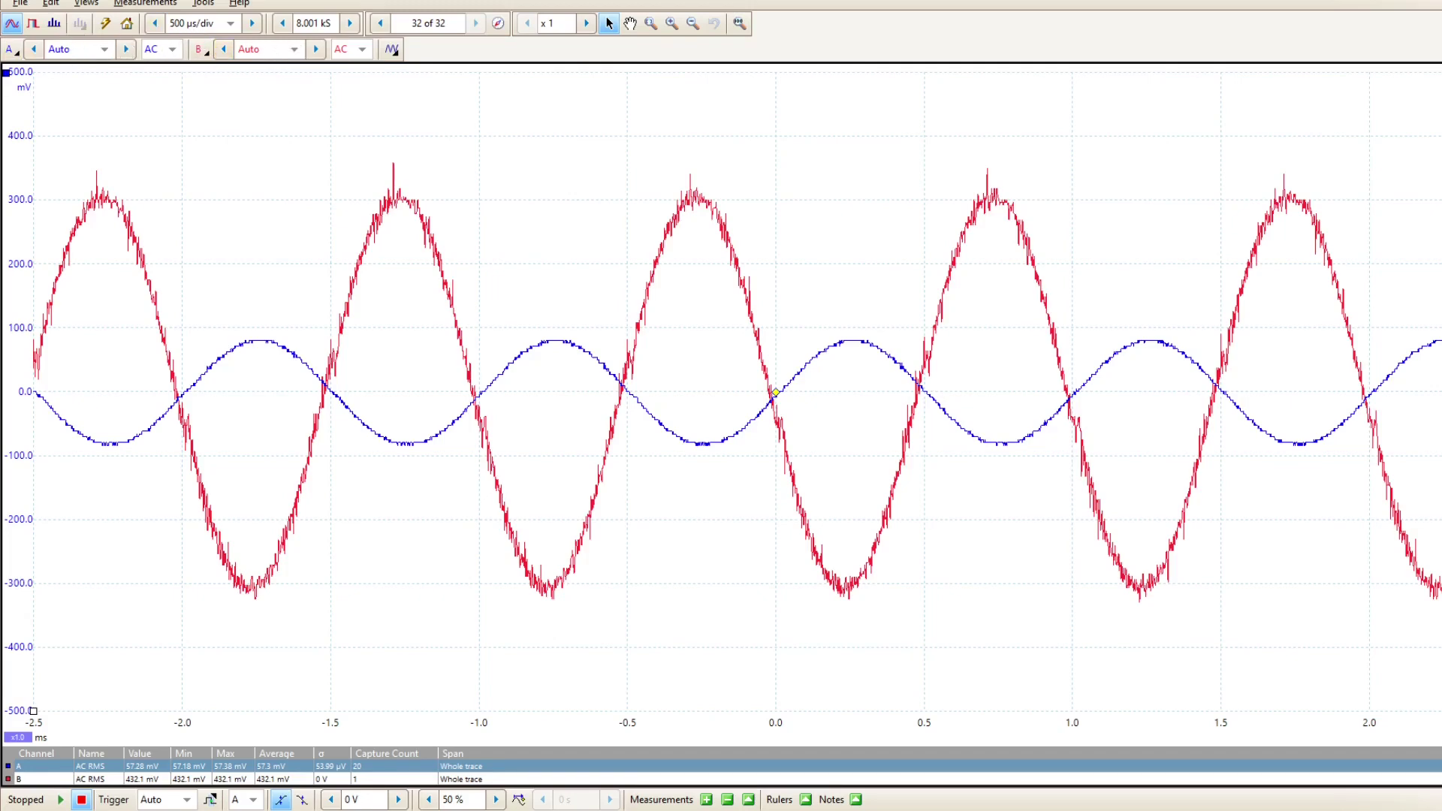
{"action": "left_click", "coordinate": [60, 799]}
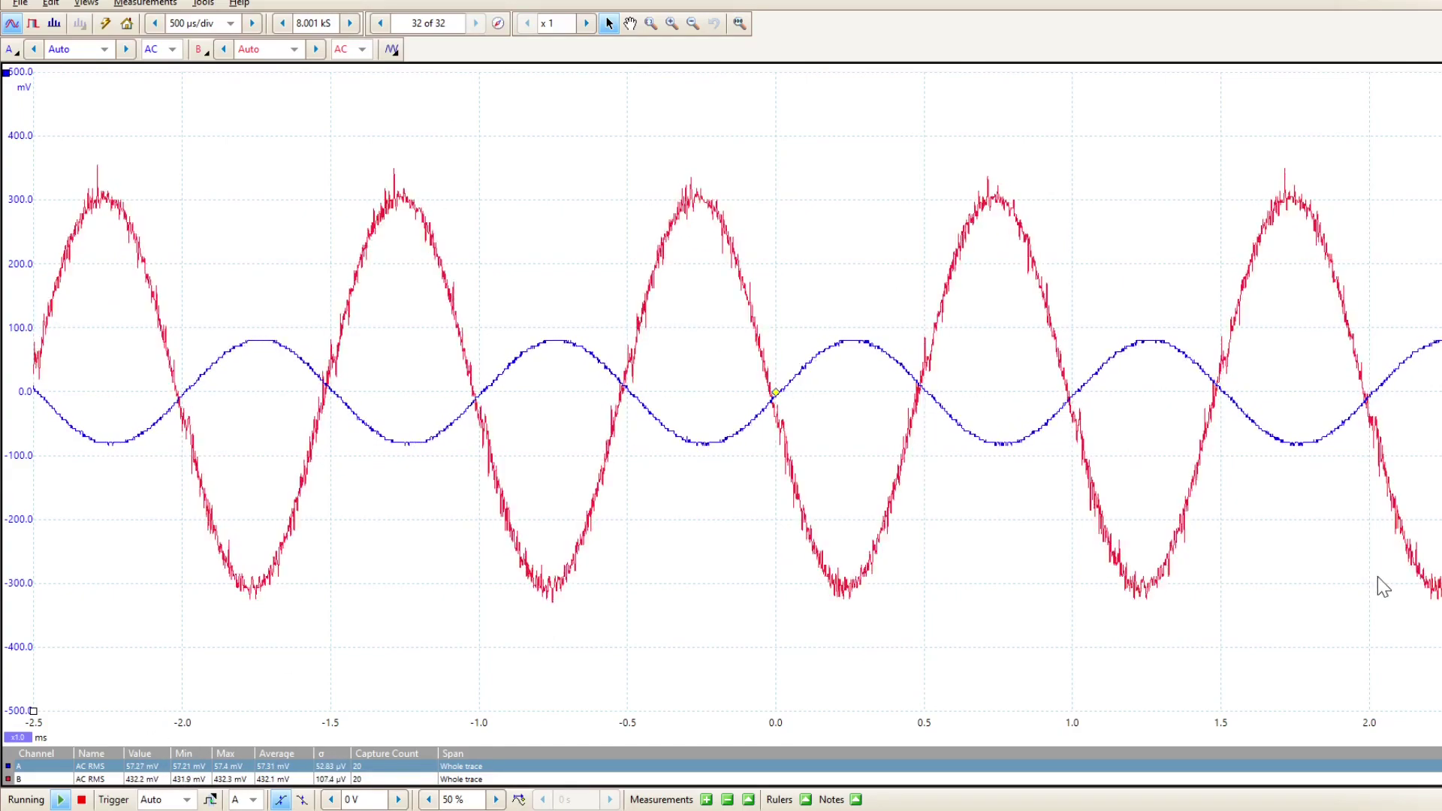
{"action": "left_click", "coordinate": [81, 799]}
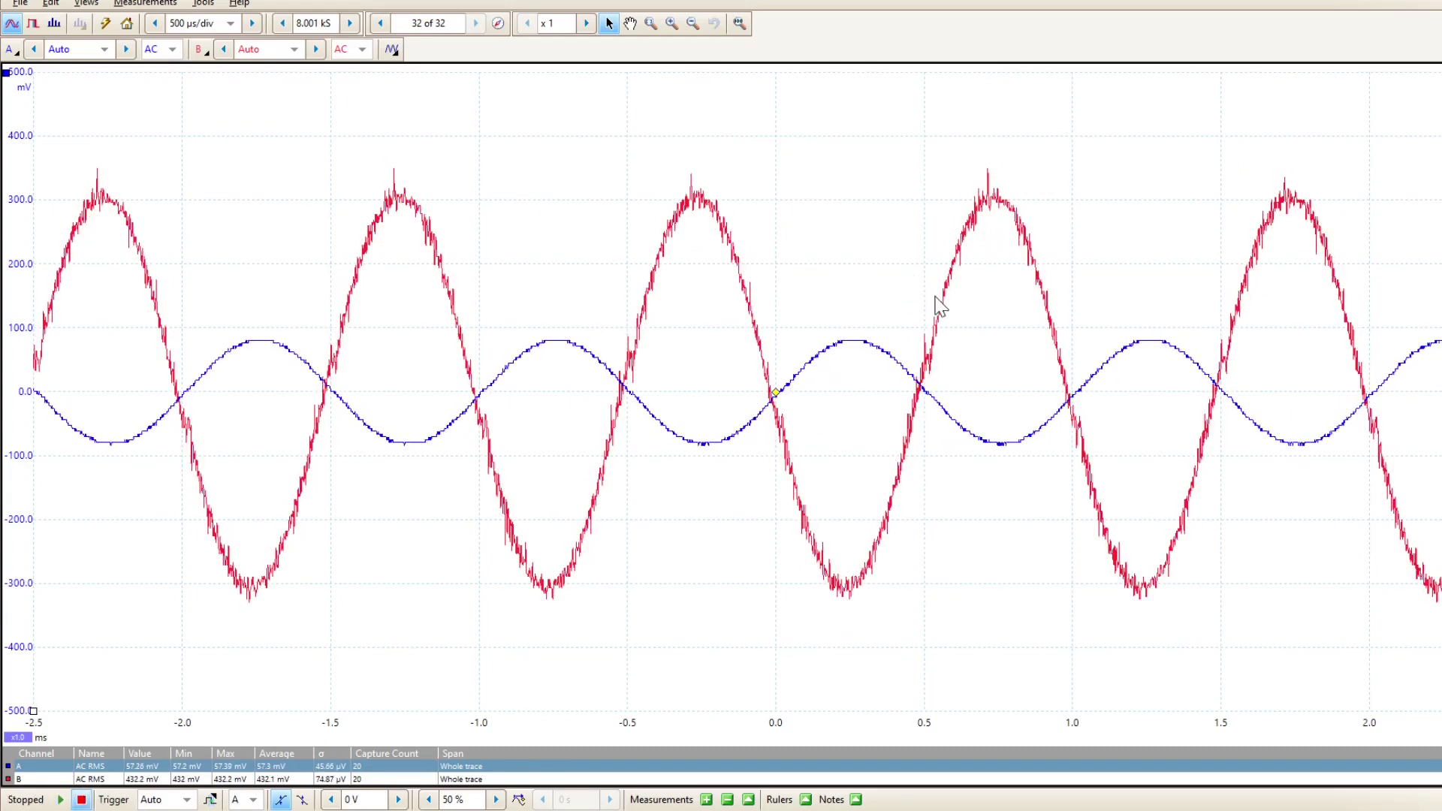